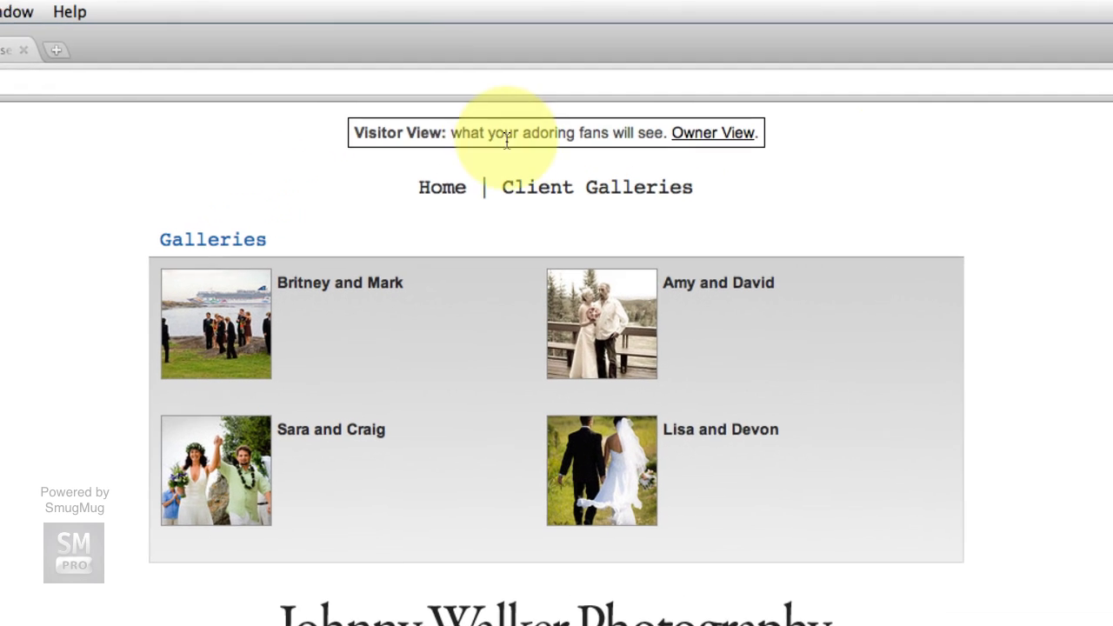
Step: Switch the homepage from Visitor View to Owner View using the banner link
left_click(721, 136)
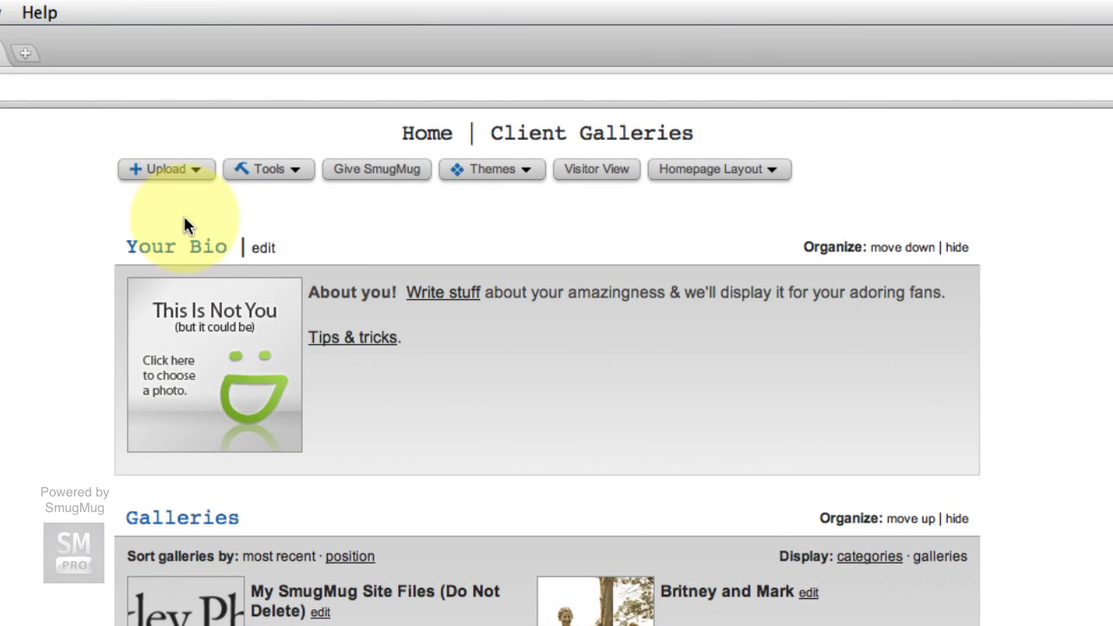
Step: Start a new gallery from the Upload menu for the Portfolio gallery
left_click(172, 172)
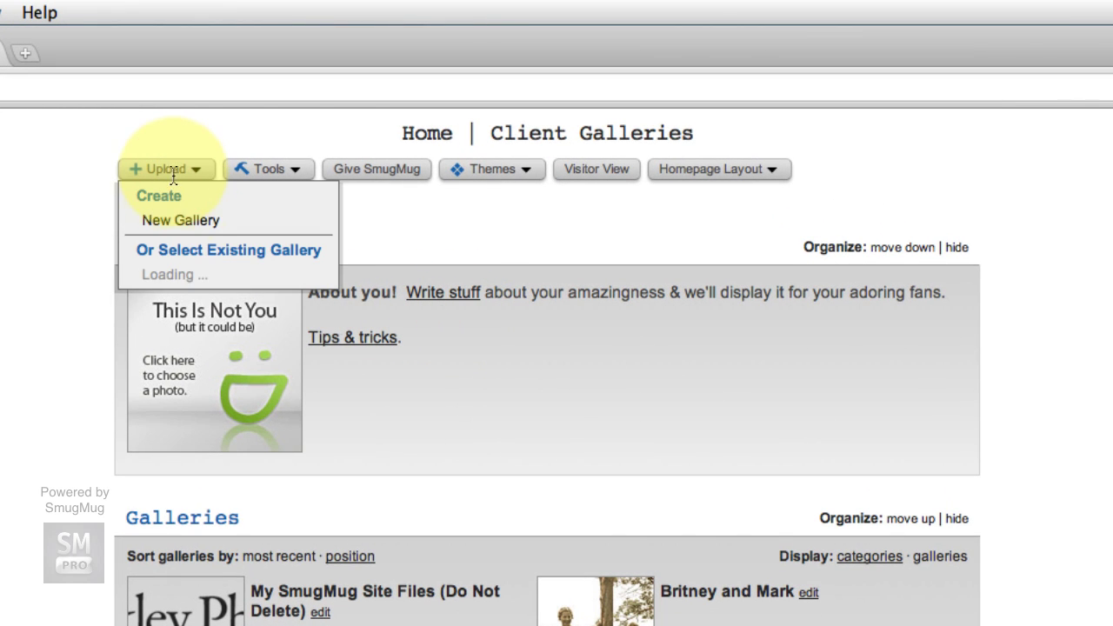
left_click(182, 219)
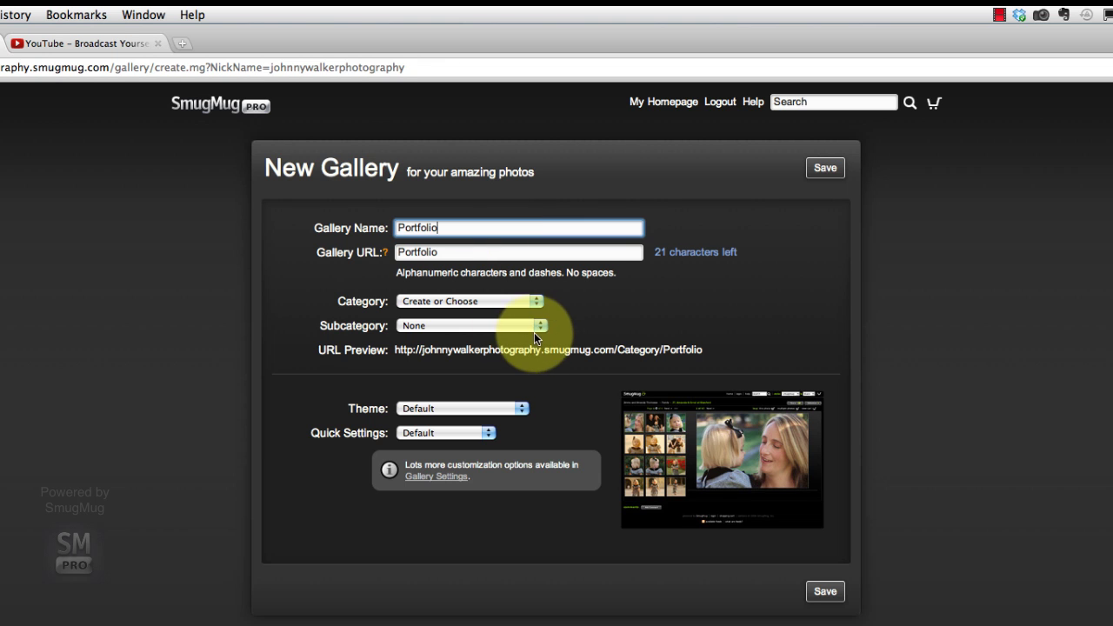
Step: File the Portfolio gallery under the Weddings category with Client Settings, then save it
left_click(413, 306)
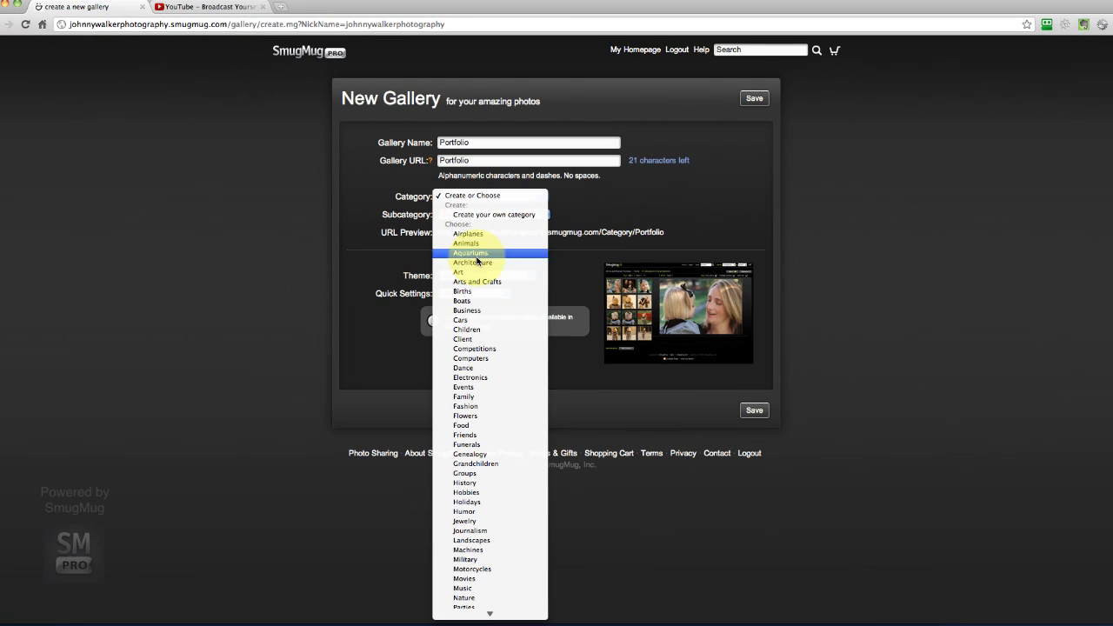
scroll(500, 517, "down", 5)
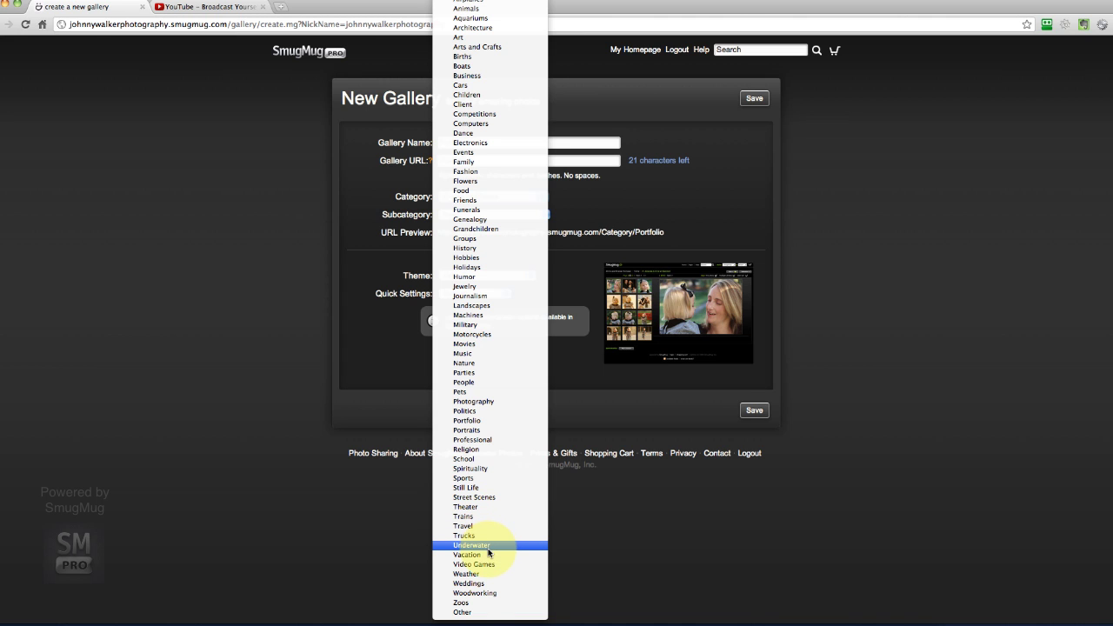
left_click(483, 588)
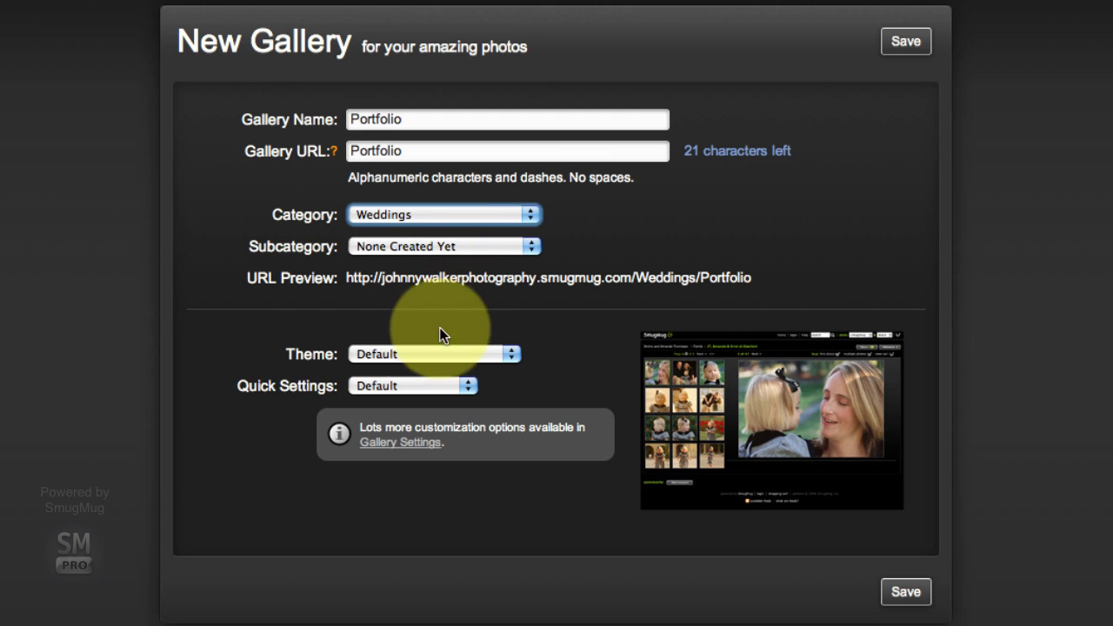
left_click(426, 388)
left_click(407, 404)
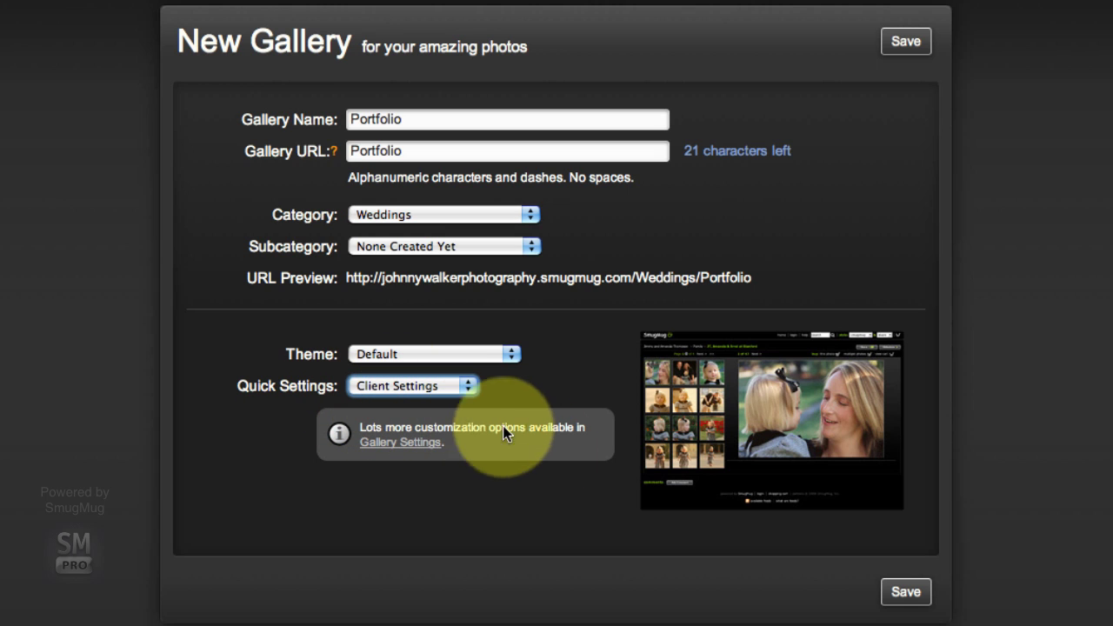
left_click(907, 595)
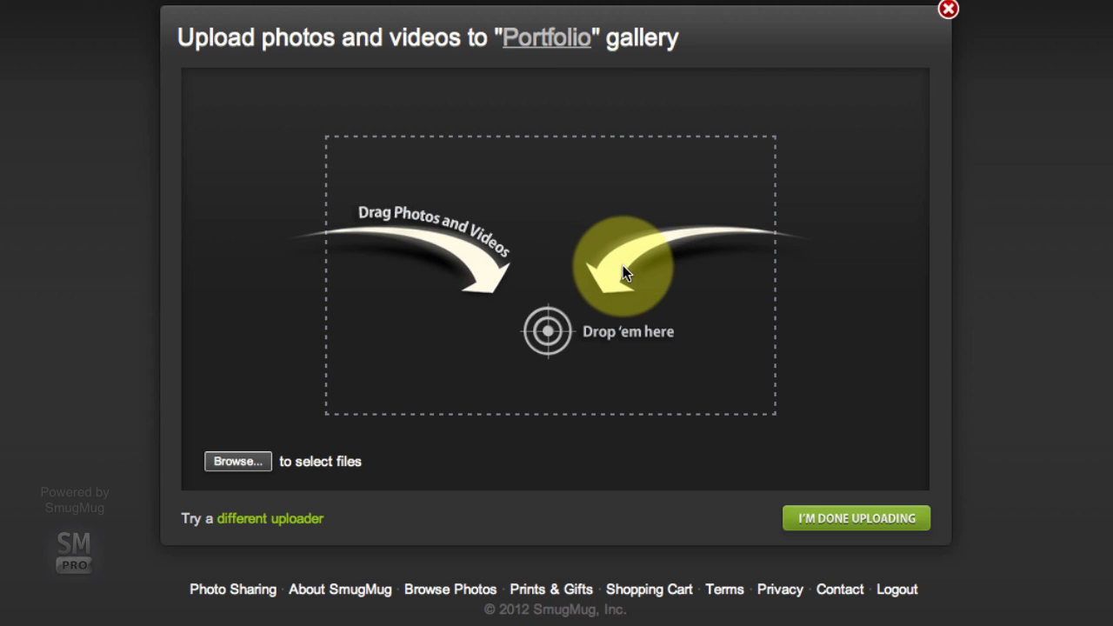
Step: Finish without uploading any photos and return to the site homepage
left_click(843, 525)
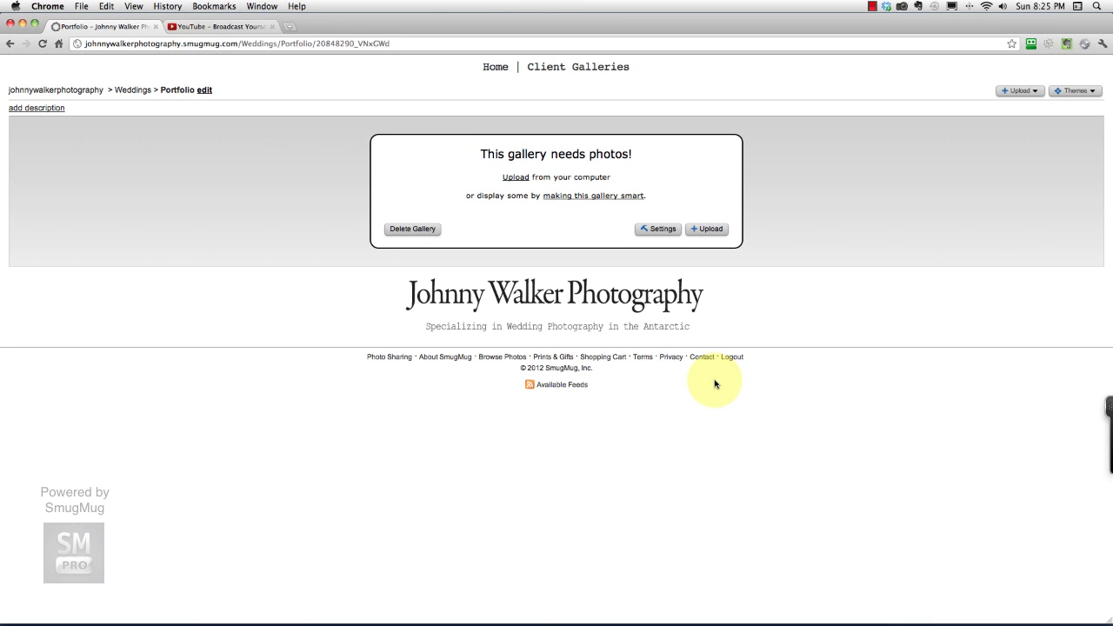
left_click(500, 69)
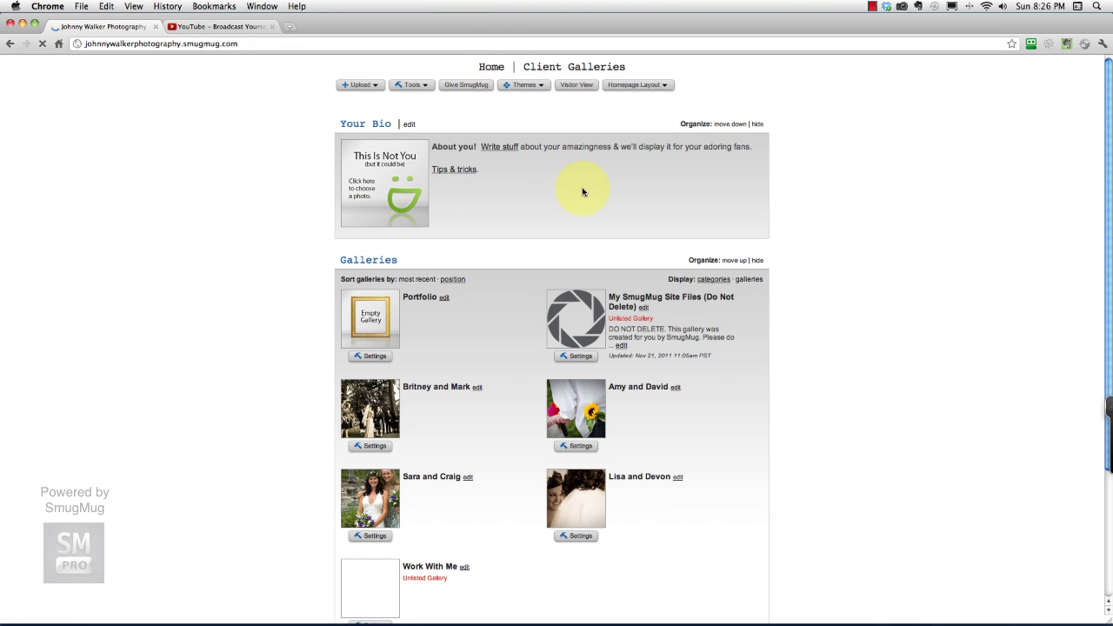
Step: Open the Britney and Mark gallery and enlarge photo 18, the bride with her bouquet
left_click(383, 404)
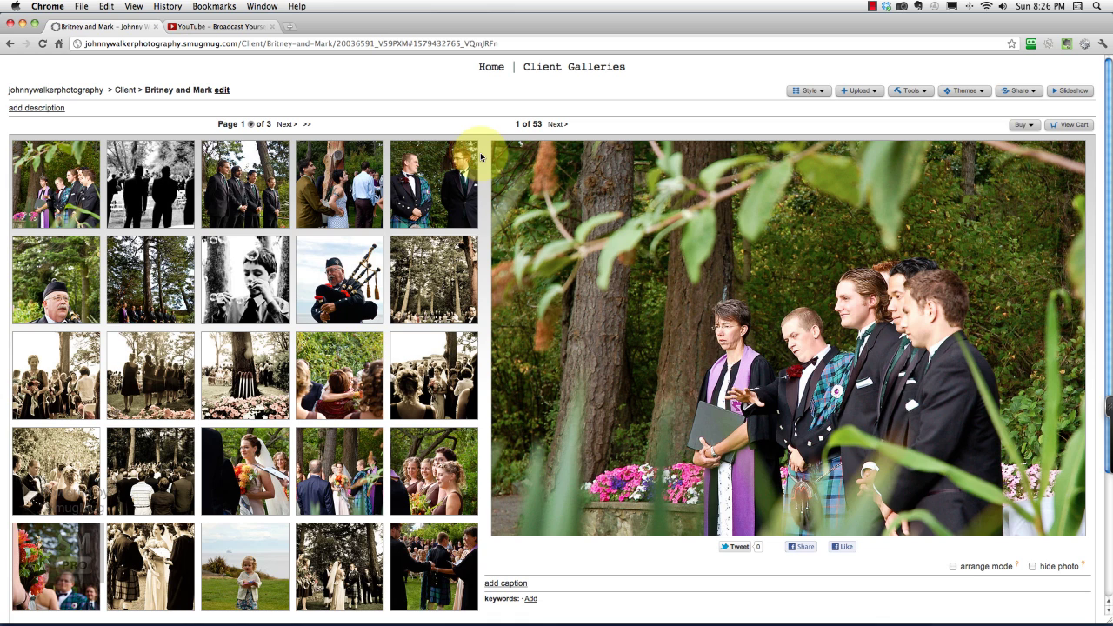
left_click(264, 457)
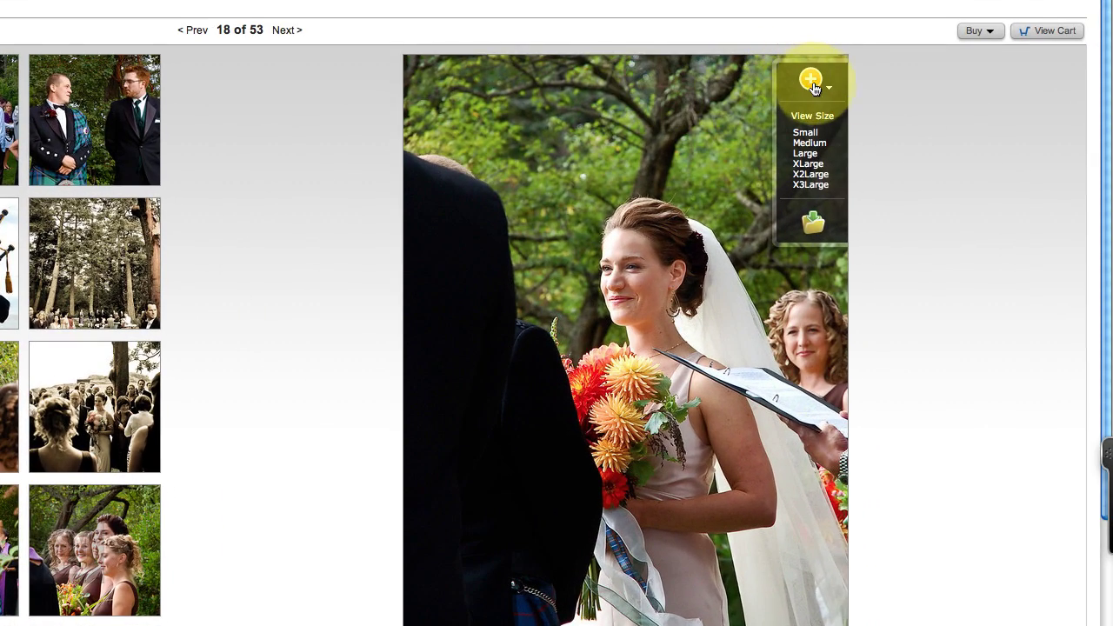
Step: Collect the bride-with-bouquet photo into Weddings > Portfolio, turning off the confirmation window
left_click(816, 84)
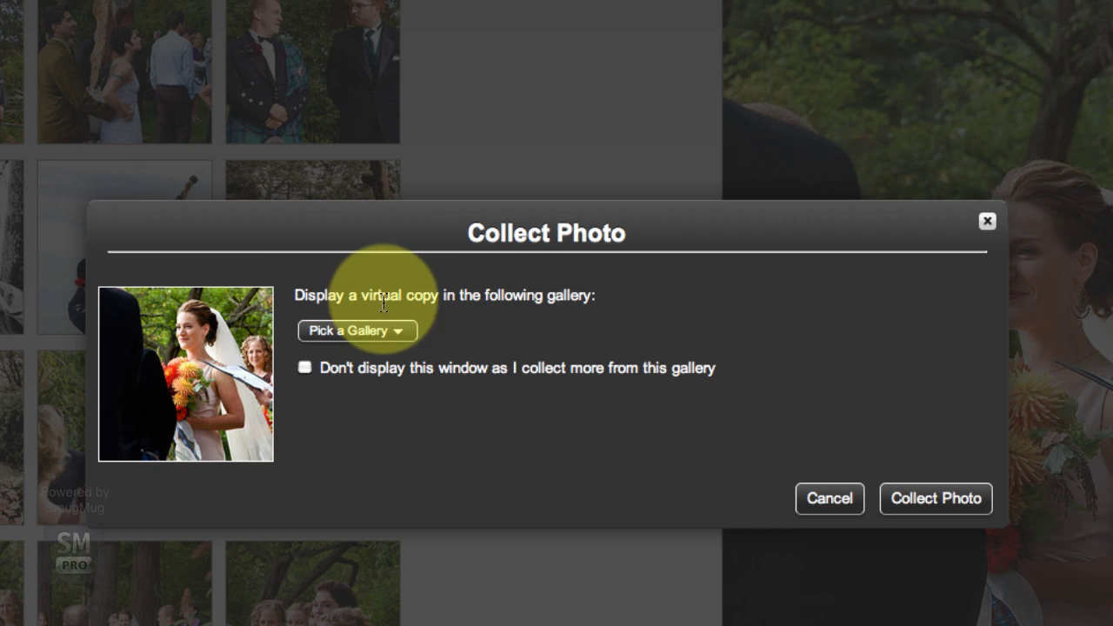
left_click(341, 331)
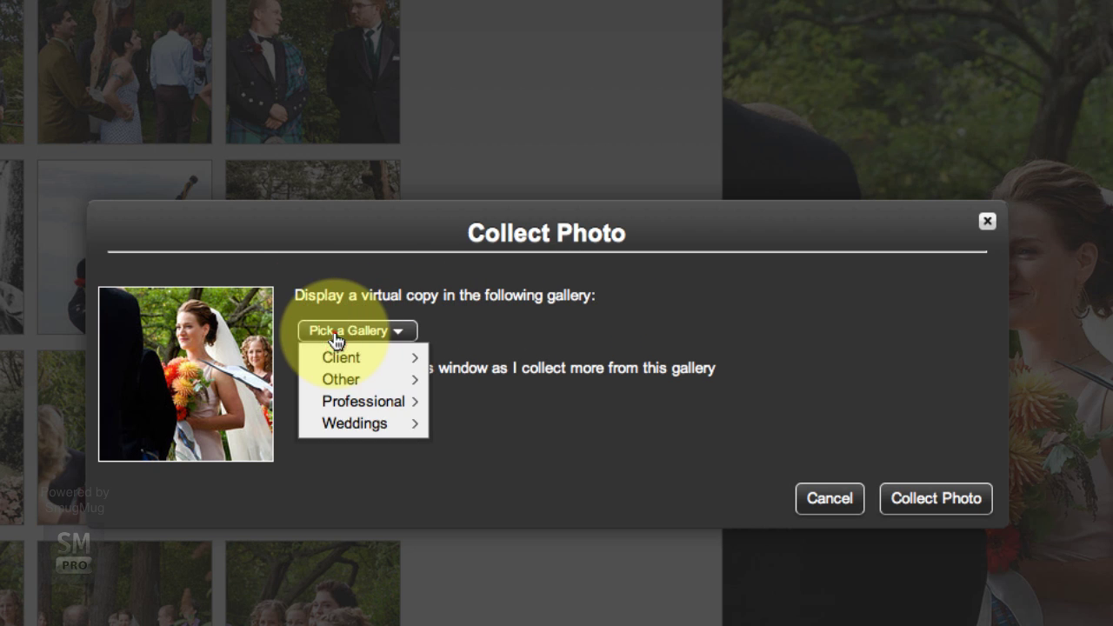
mouse_move(355, 426)
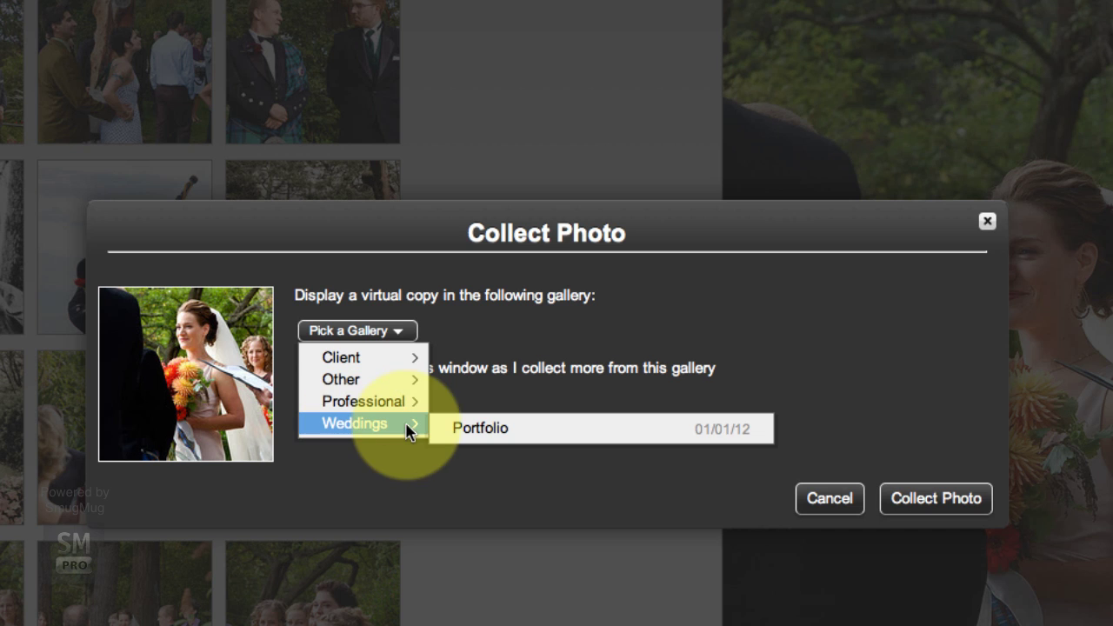
left_click(490, 431)
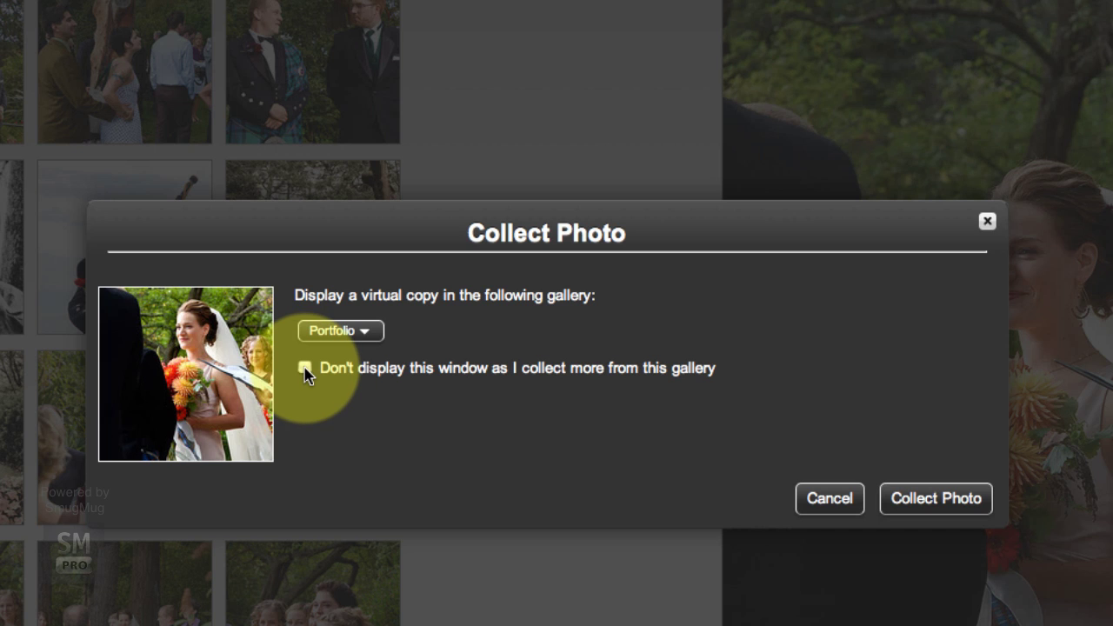
left_click(306, 369)
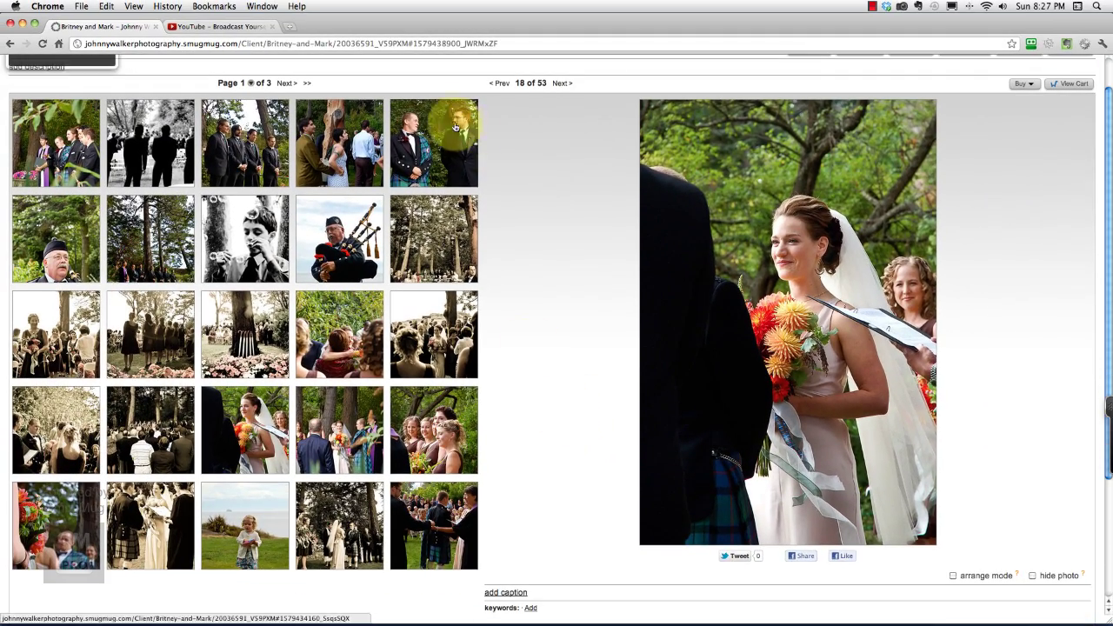
Step: Browse photos 24 and 31 of the Britney and Mark gallery and move to its third page
left_click(341, 531)
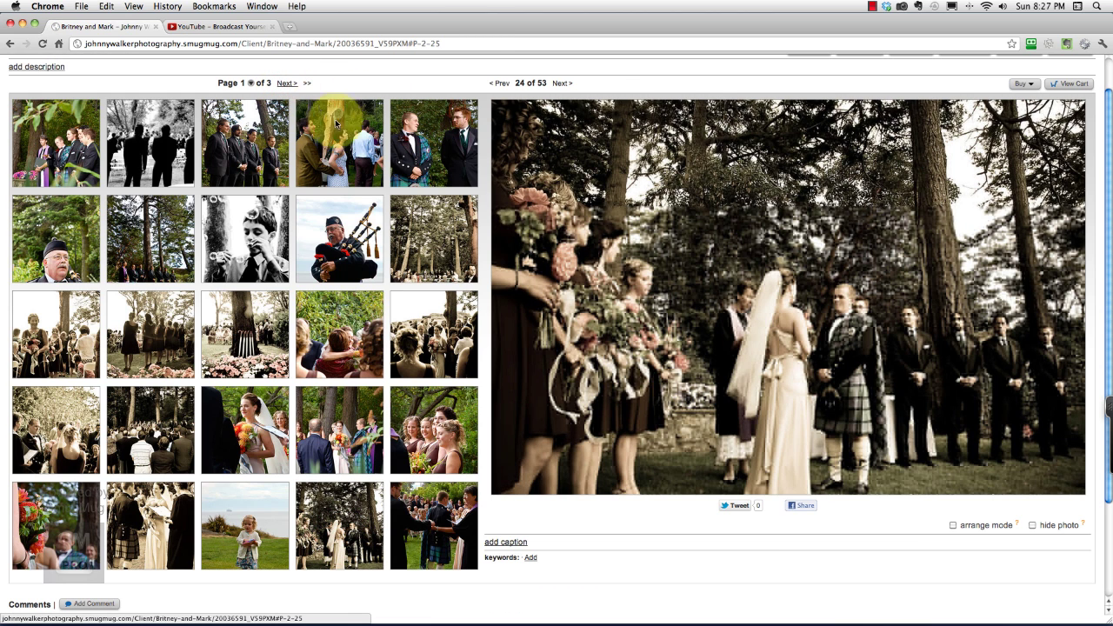
left_click(506, 225)
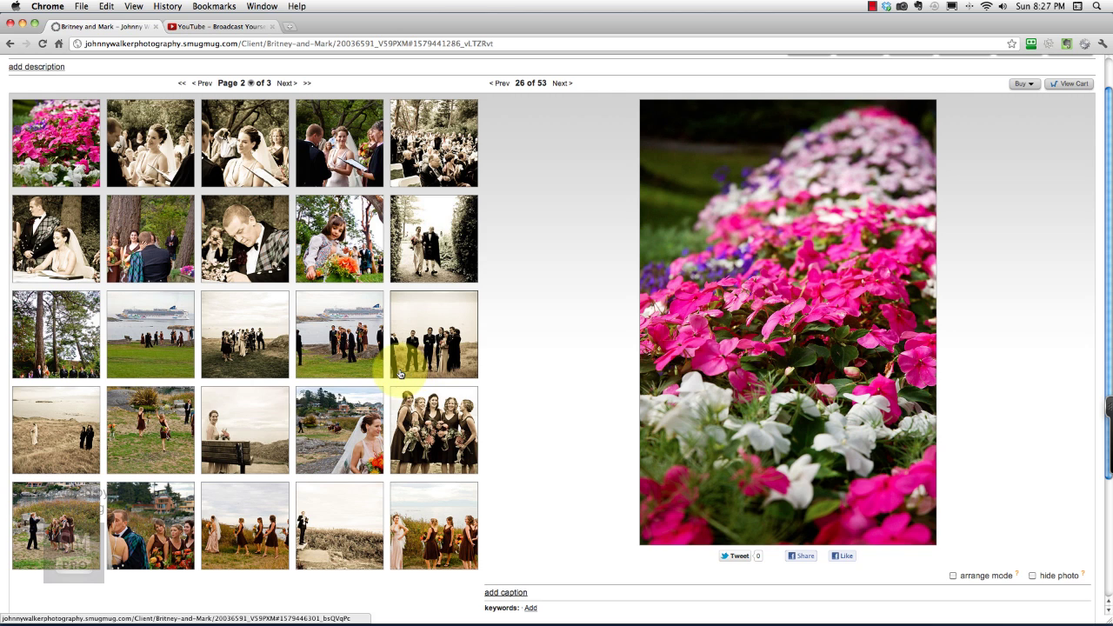
left_click(52, 243)
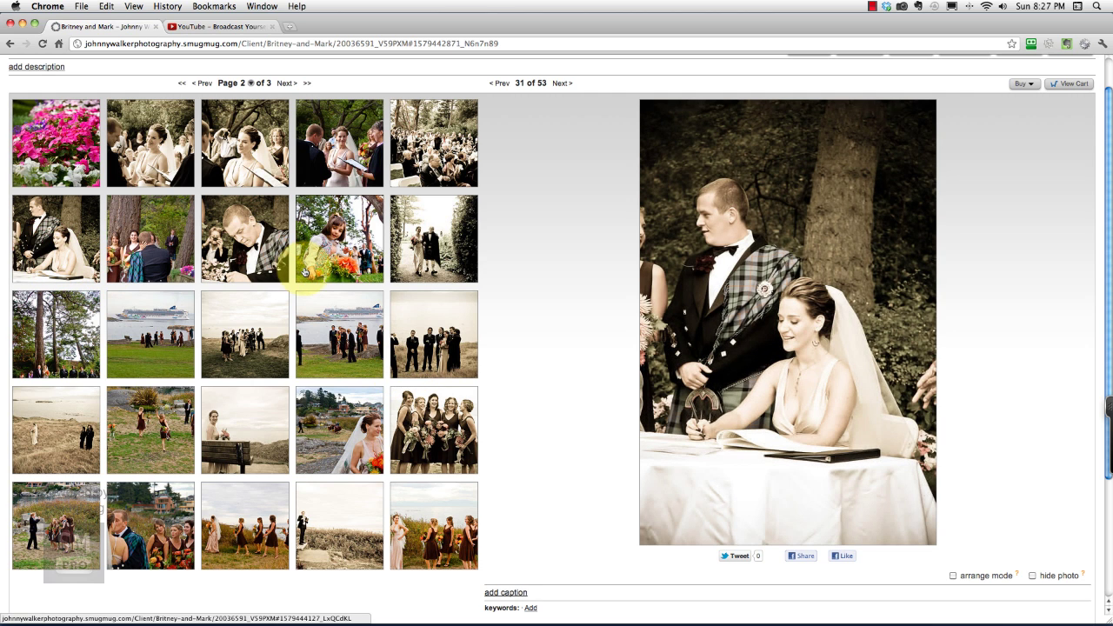
left_click(912, 116)
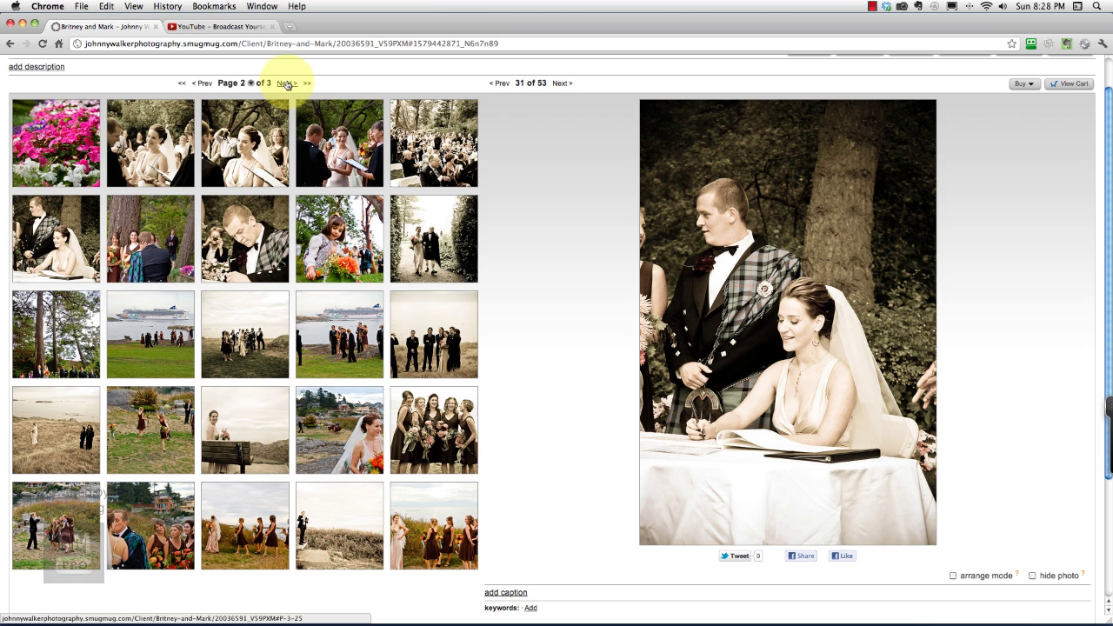
left_click(287, 84)
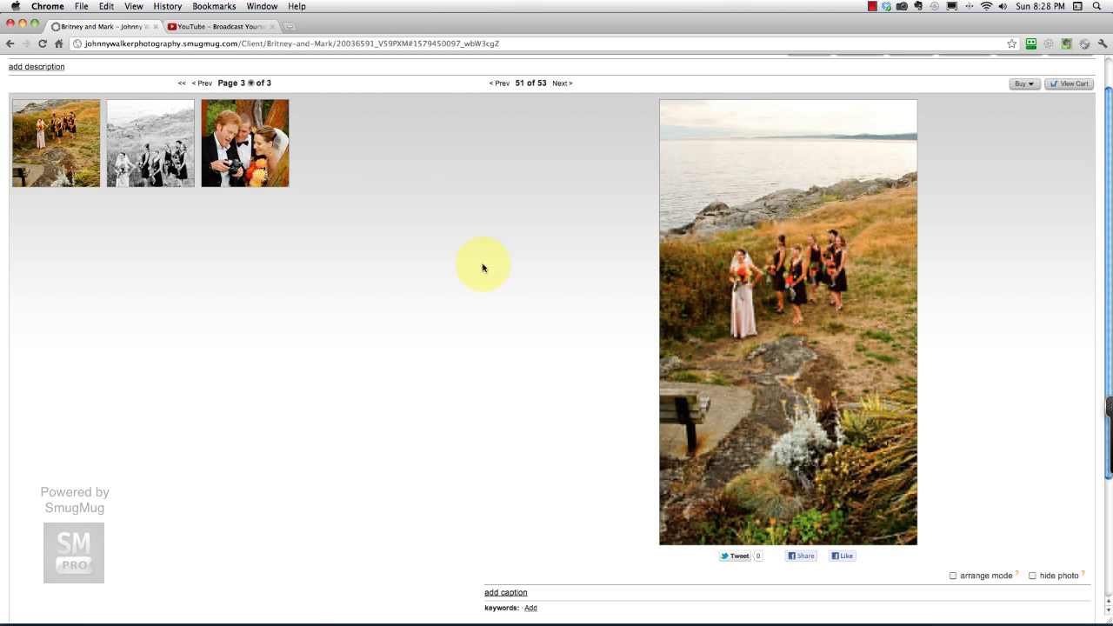
scroll(480, 279, "up", 1)
Step: Open the Amy and David gallery and enlarge the black-and-white photo of men by the lodge
left_click(126, 89)
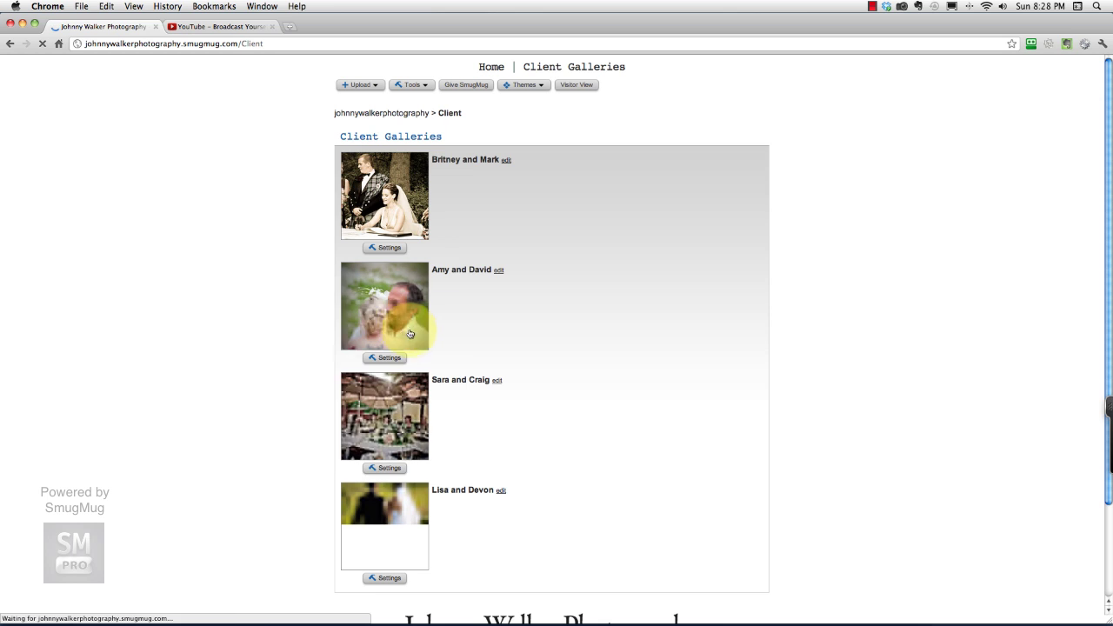
left_click(403, 311)
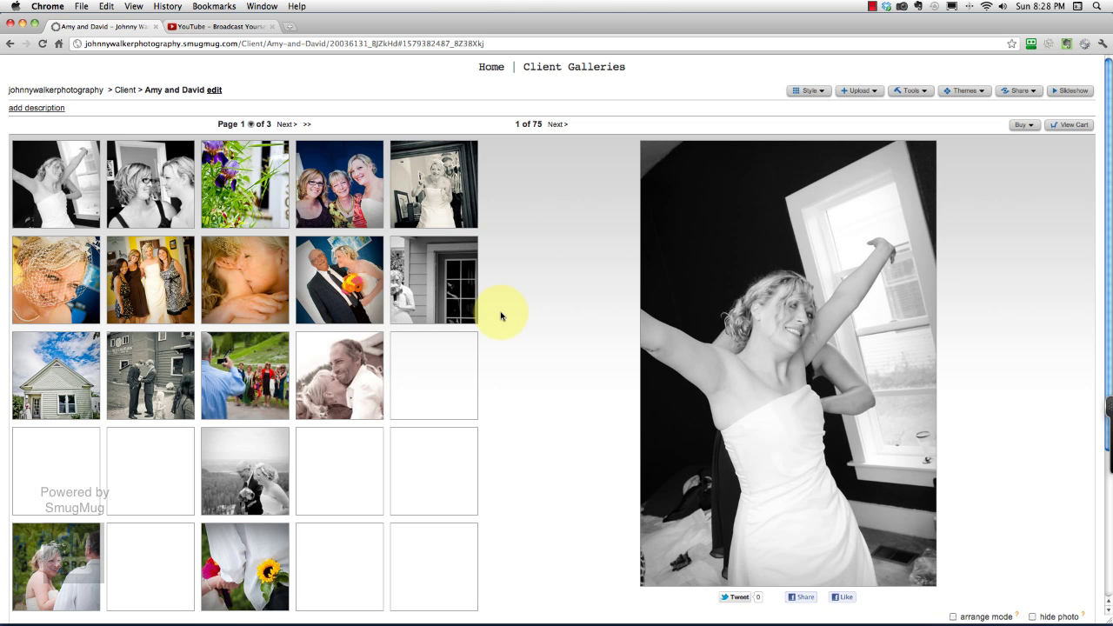
scroll(479, 332, "down", 3)
scroll(479, 332, "down", 1)
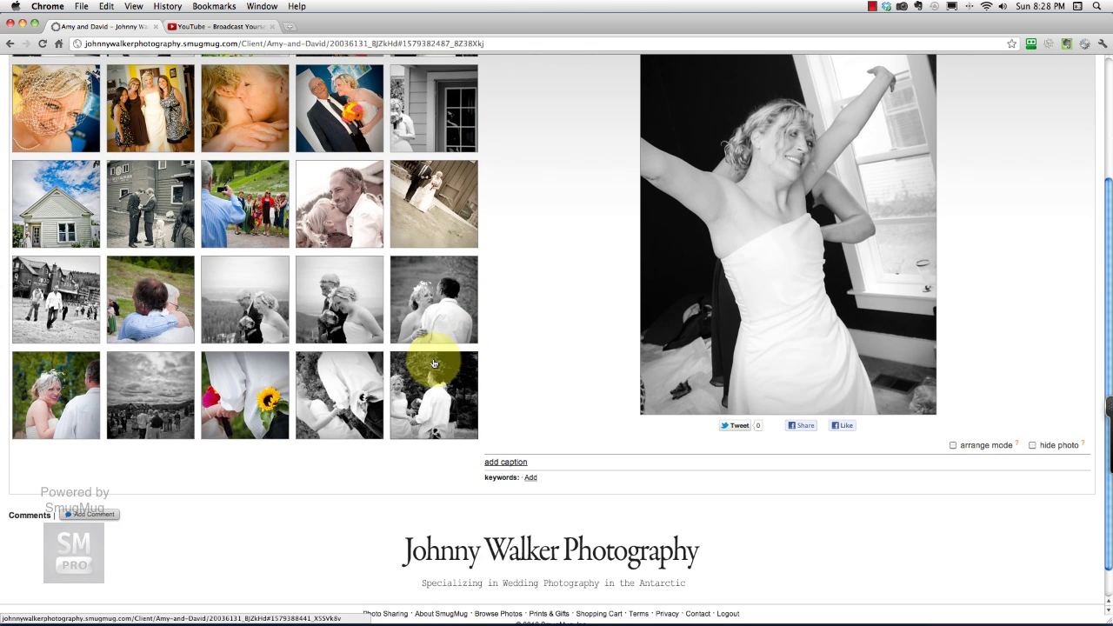
scroll(344, 372, "up", 1)
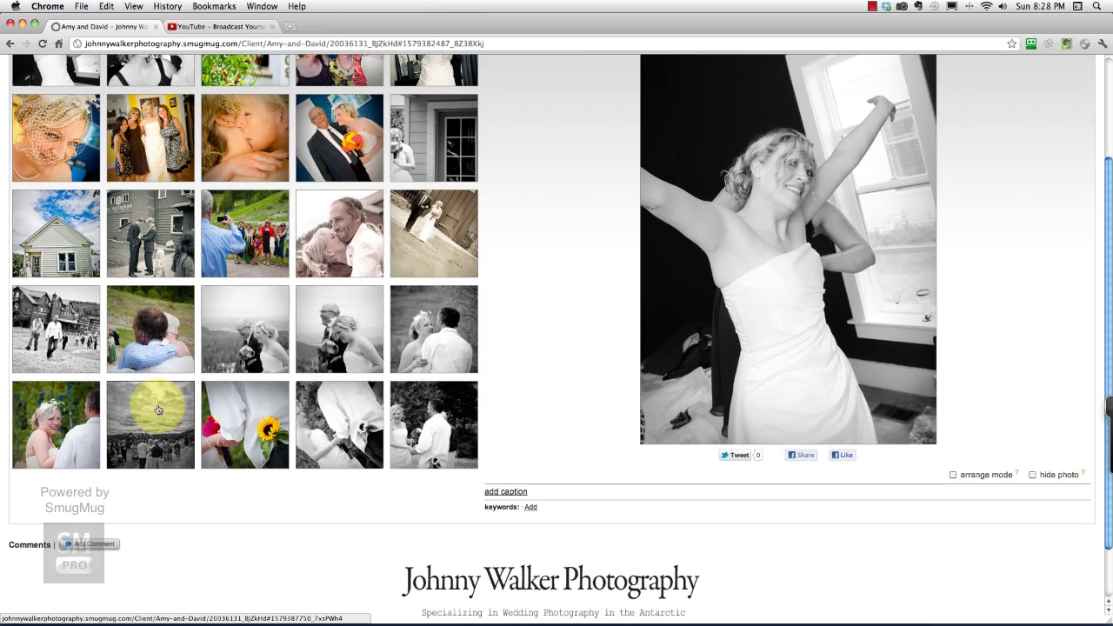
left_click(29, 410)
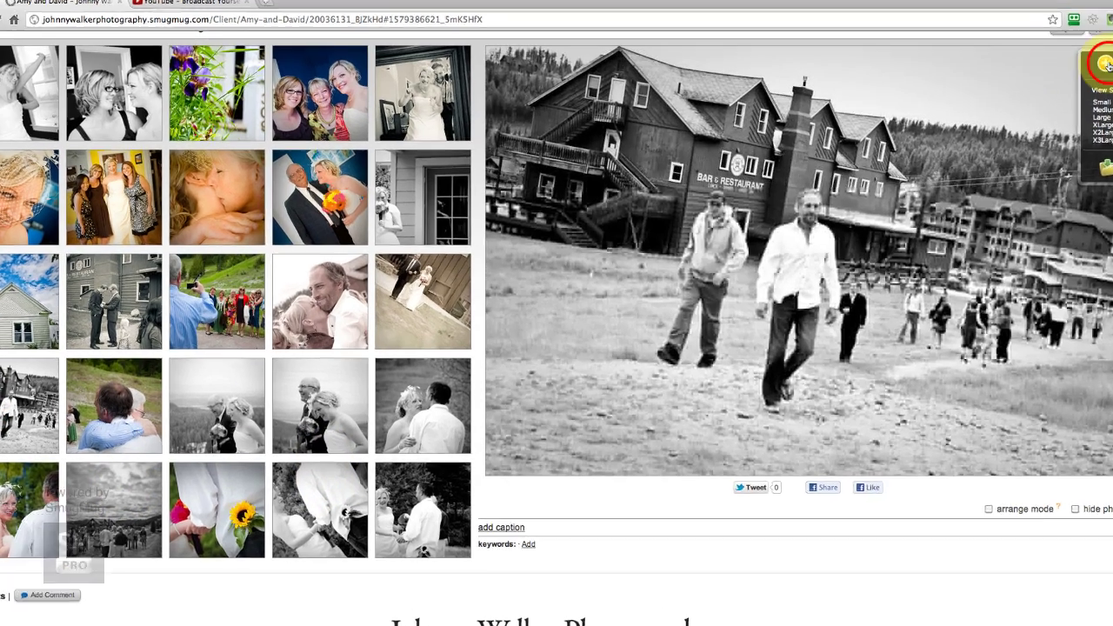
Step: Collect the lodge photo into Weddings > Portfolio, skipping the confirmation prompt for later photos
left_click(1065, 82)
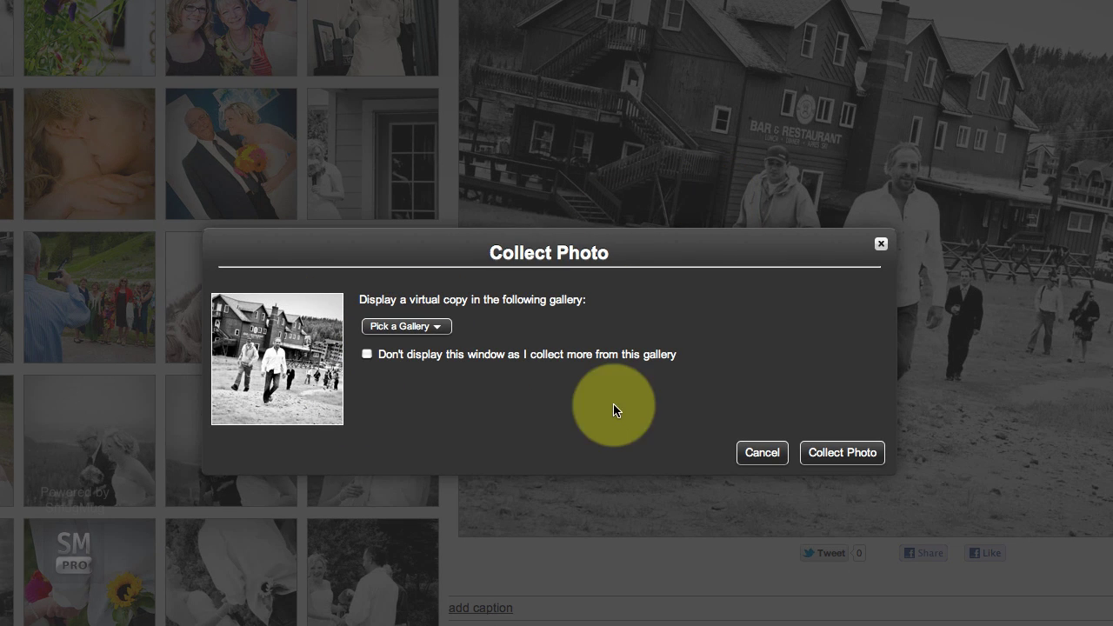
left_click(405, 327)
mouse_move(403, 395)
left_click(509, 399)
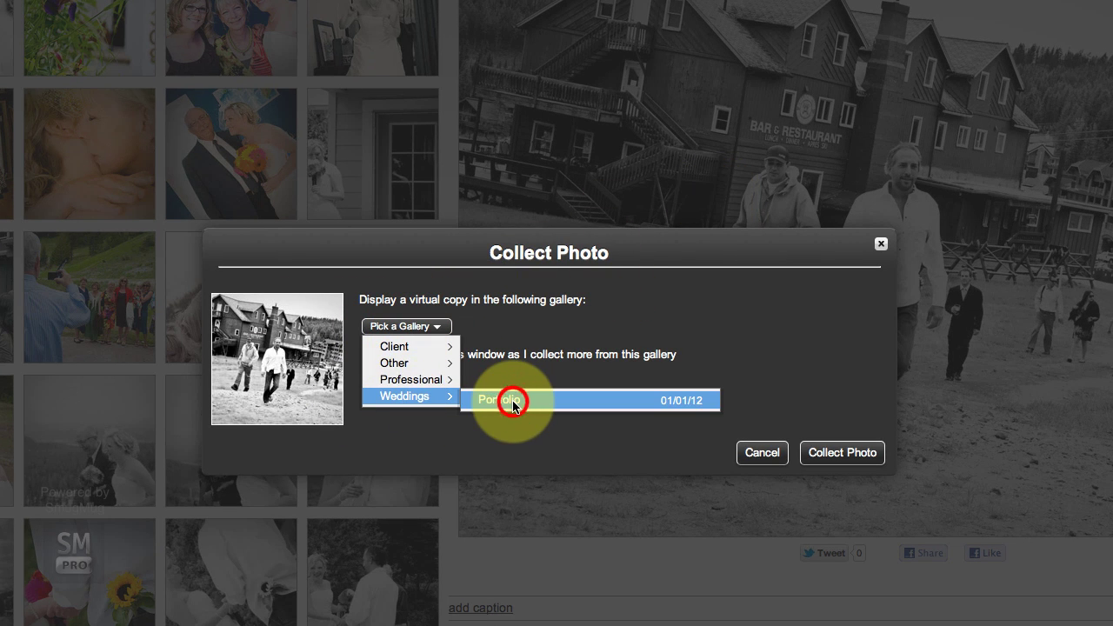
left_click(369, 355)
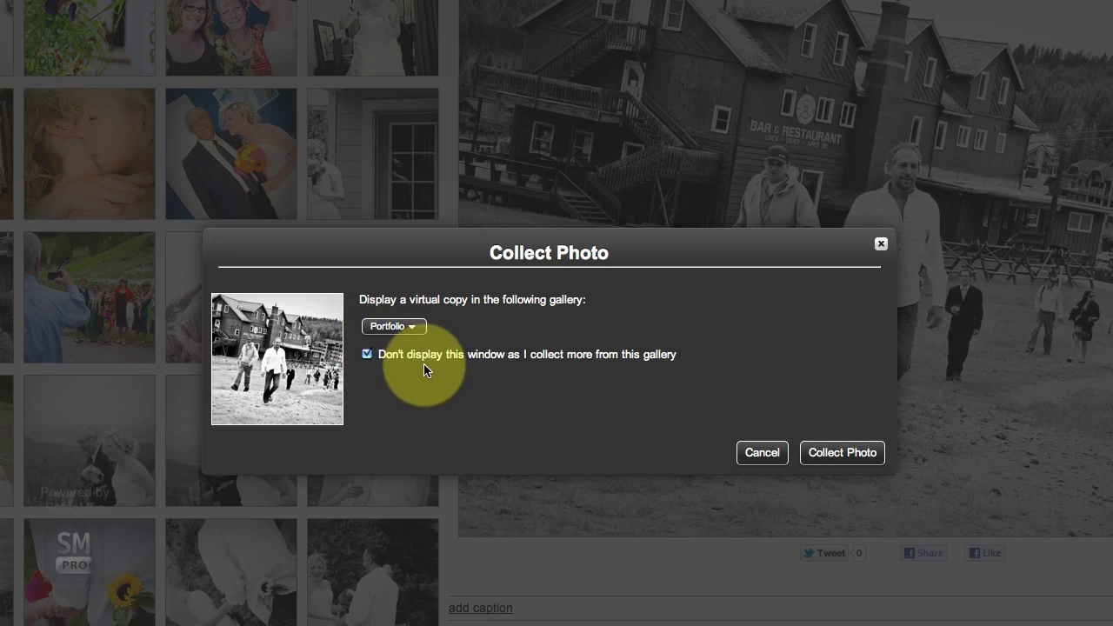
left_click(826, 453)
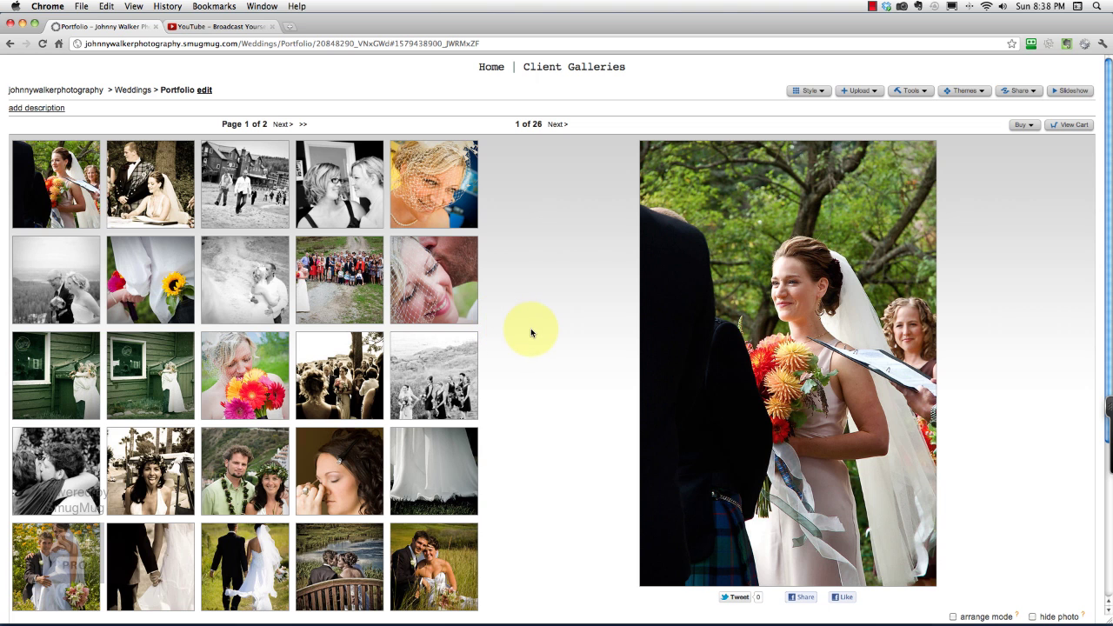
scroll(531, 332, "down", 3)
scroll(531, 332, "up", 3)
scroll(531, 332, "down", 1)
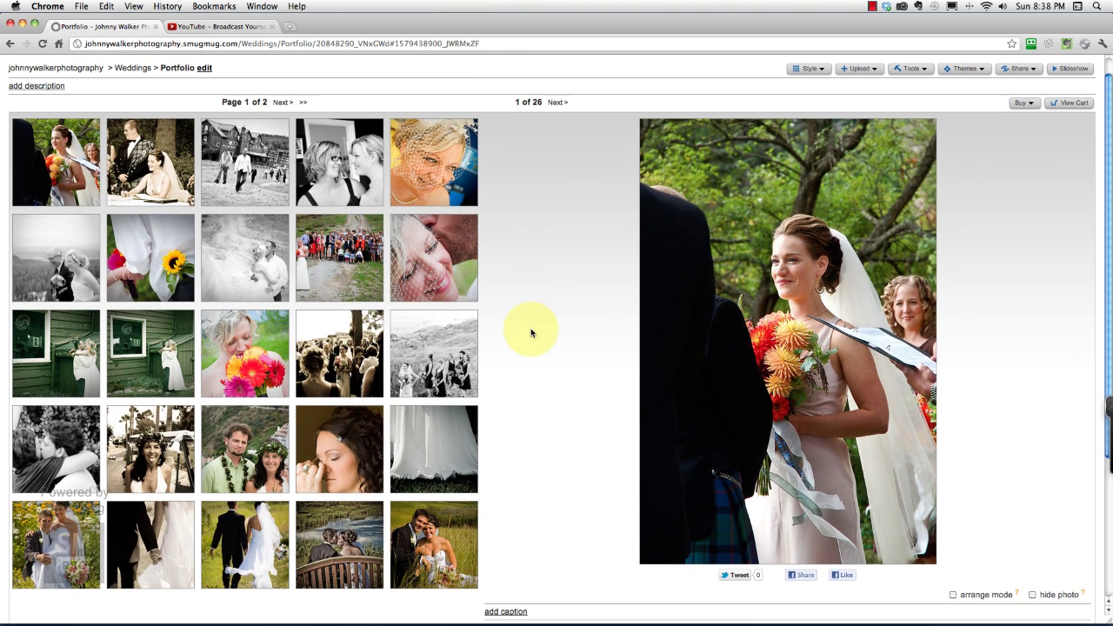
scroll(532, 332, "down", 1)
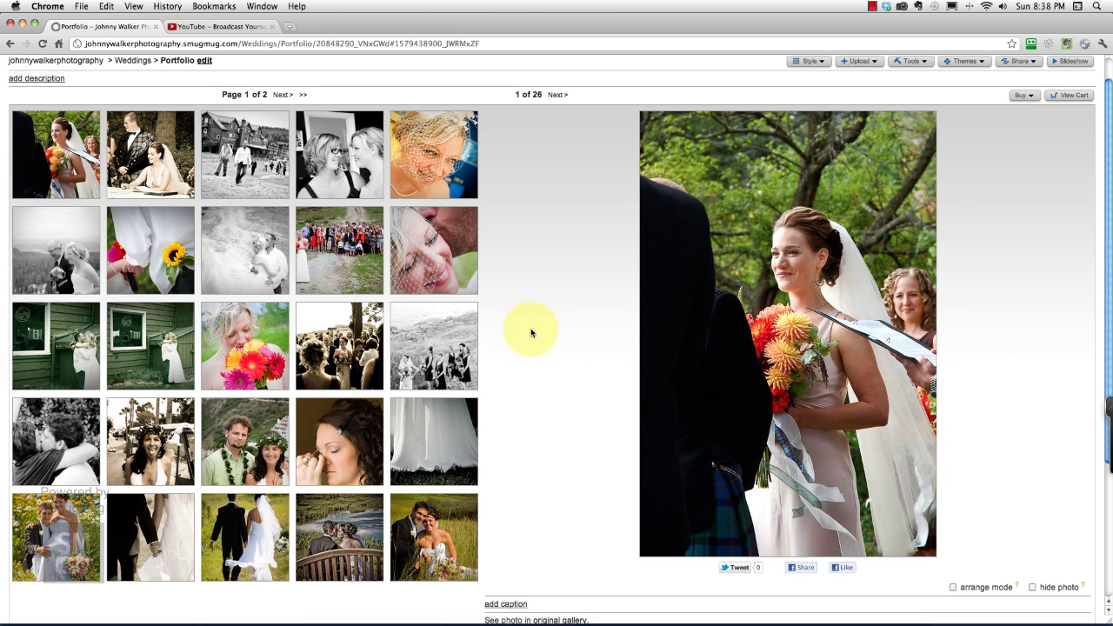
scroll(532, 332, "up", 1)
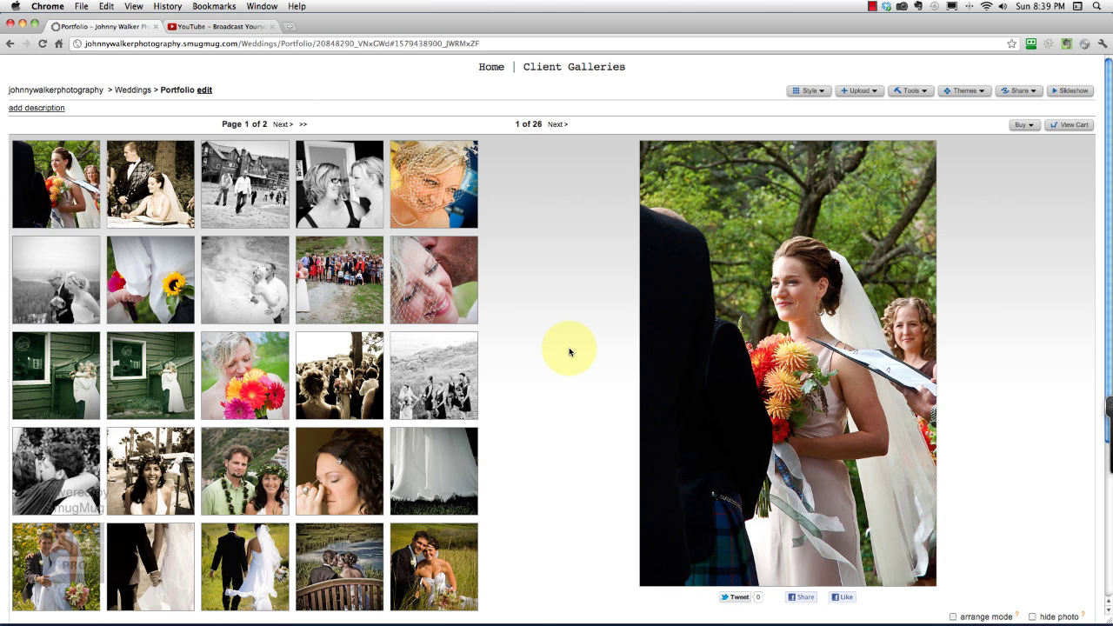
scroll(529, 334, "down", 1)
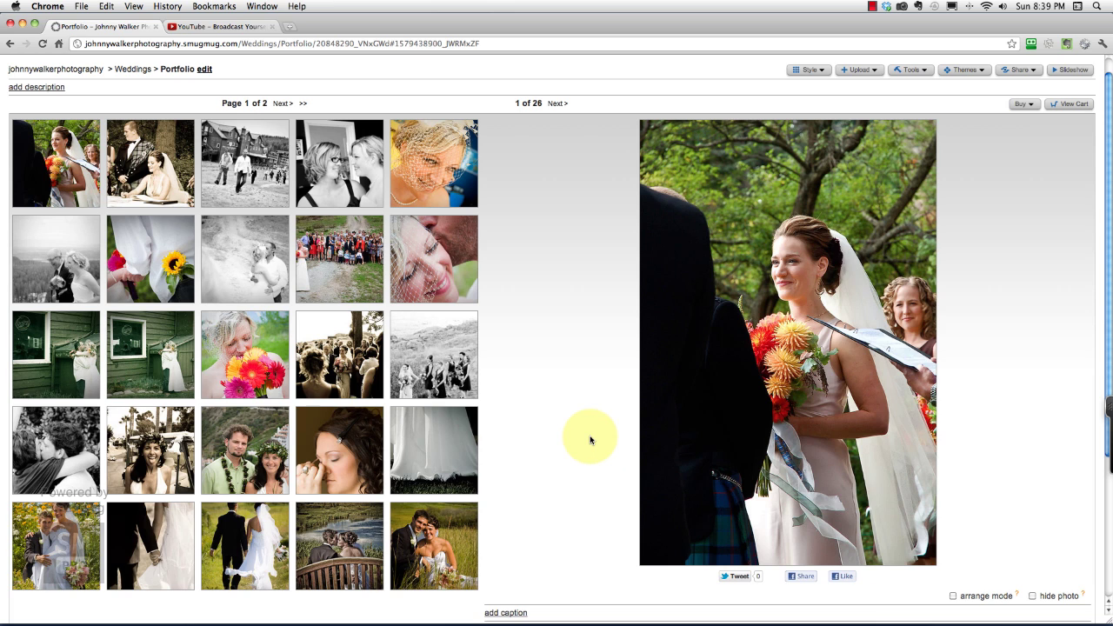
scroll(581, 442, "up", 1)
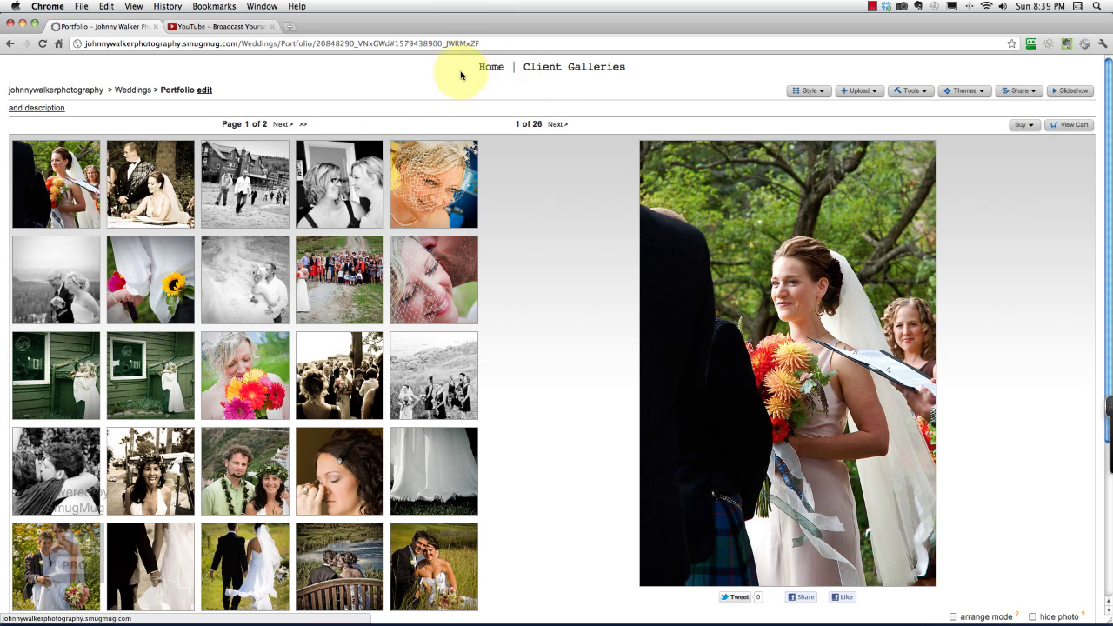
left_click(489, 69)
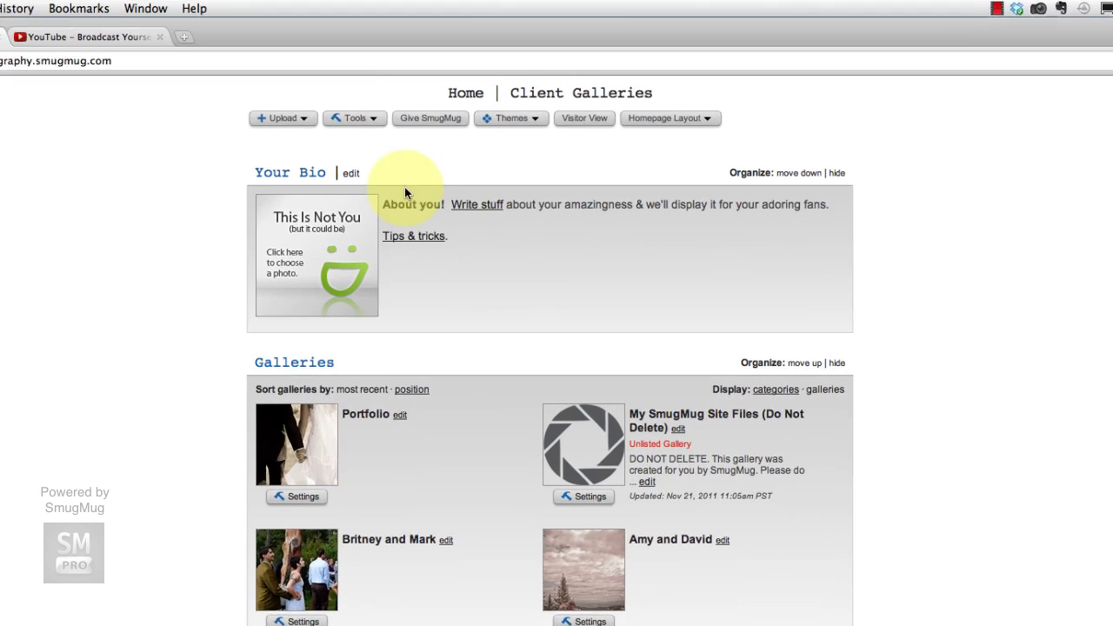
Step: Open the Navigation Bar Builder via Tools > Easy Customizer > Header
left_click(412, 85)
left_click(288, 231)
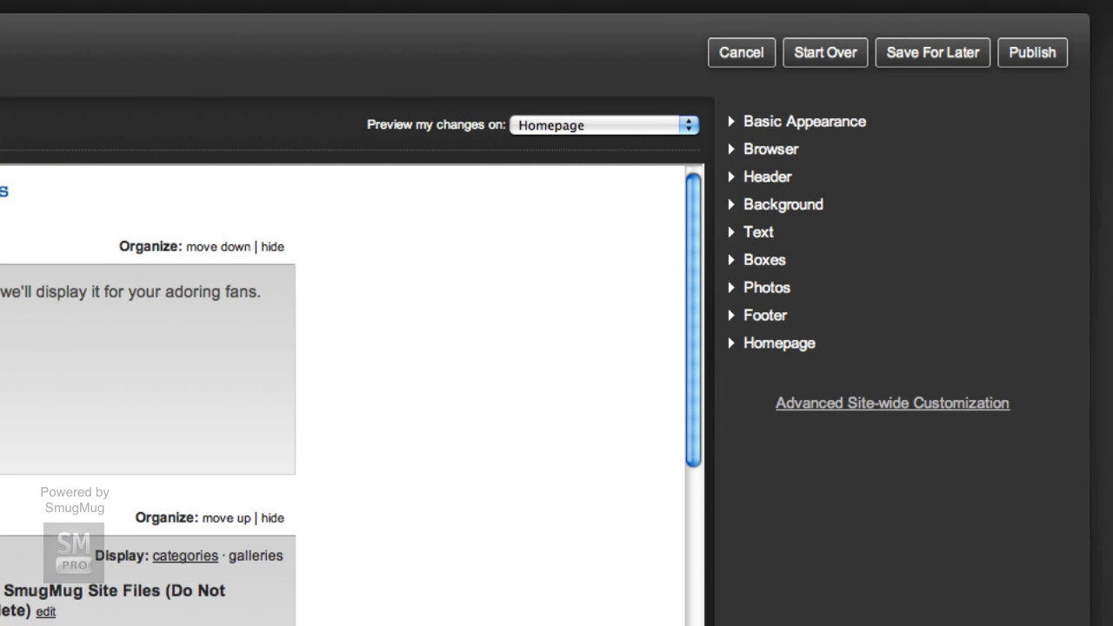
left_click(732, 180)
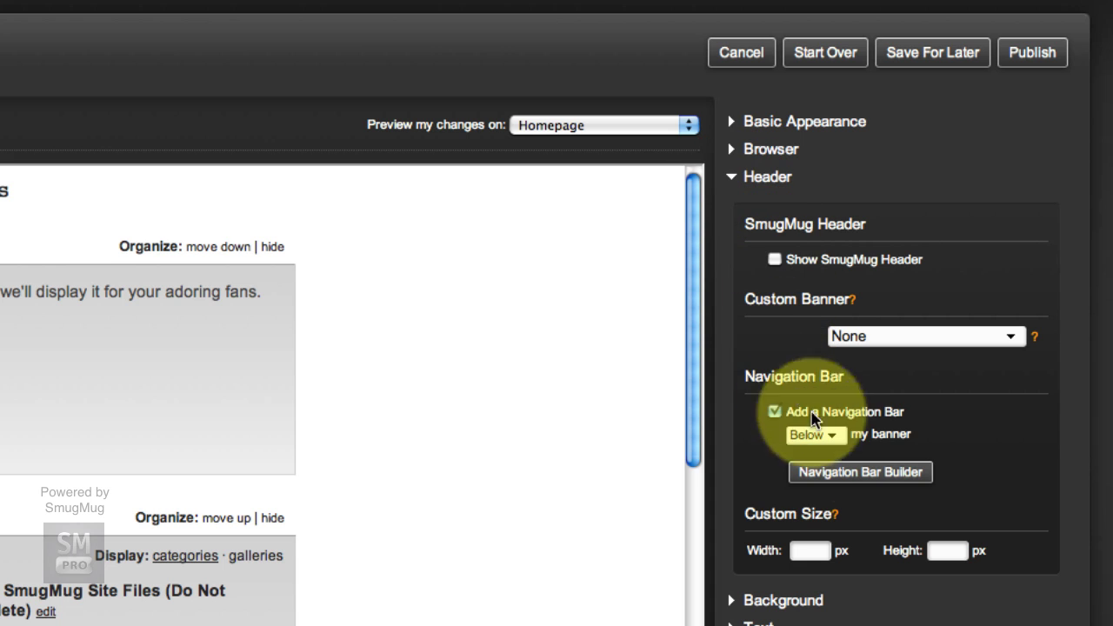
left_click(867, 474)
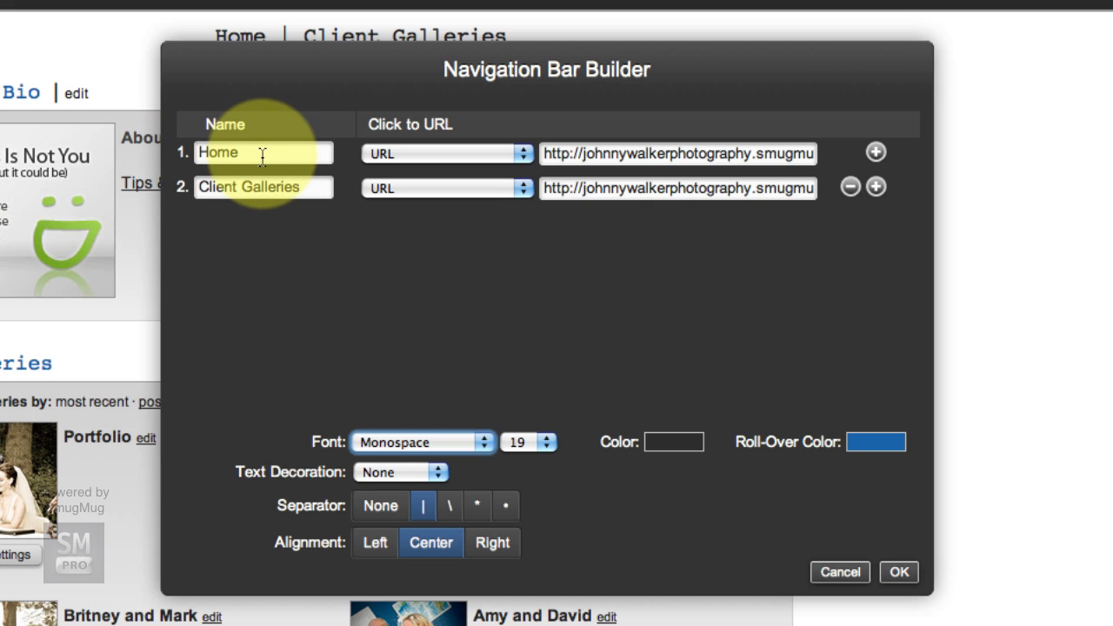
Step: Add a 'Portfolio' link after Home pointing to the Portfolio gallery, and confirm the navigation bar
left_click(876, 153)
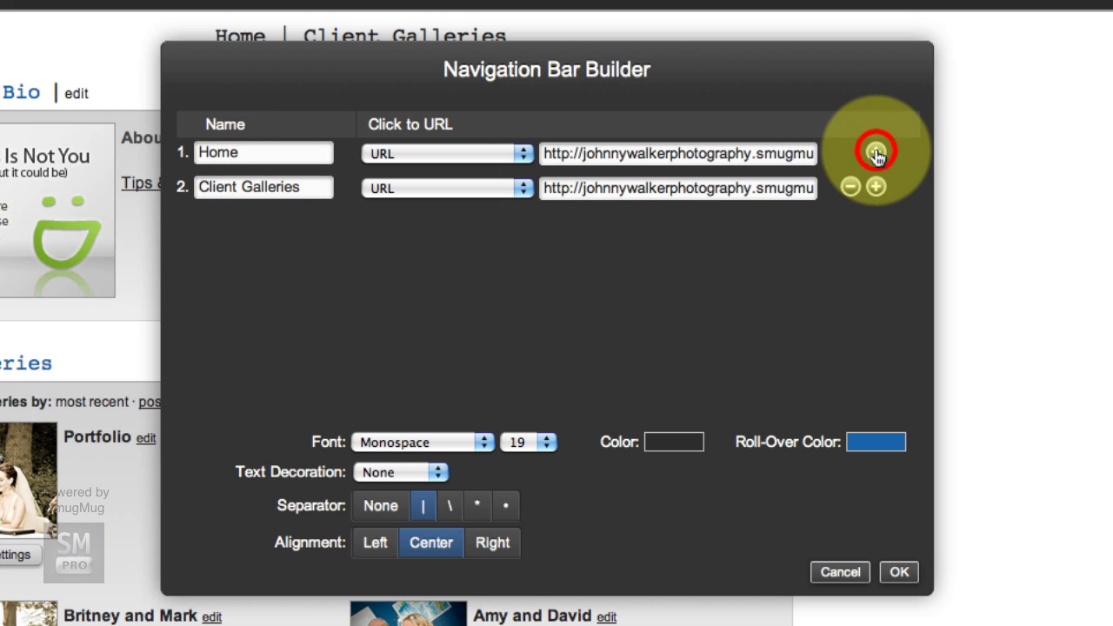
left_click(253, 188)
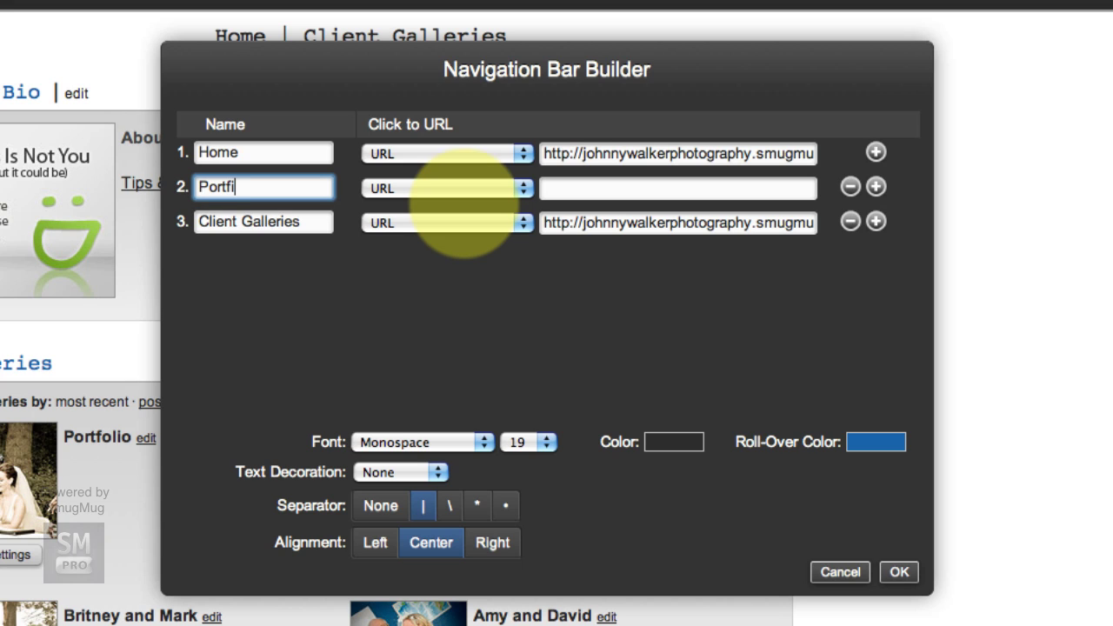
type("Portfolio")
left_click(465, 189)
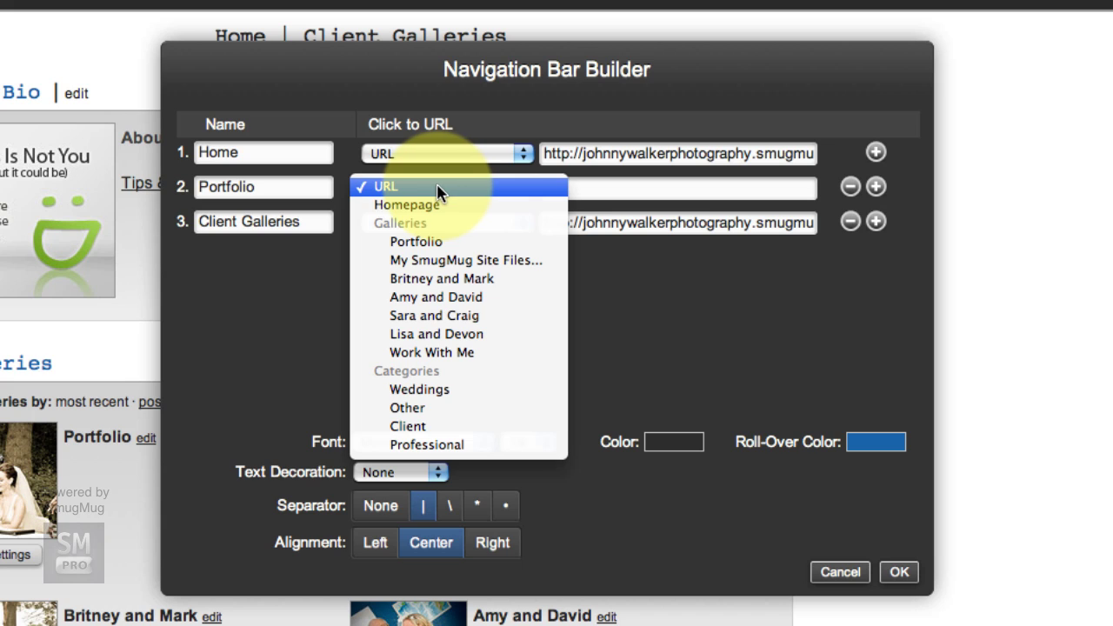
left_click(463, 392)
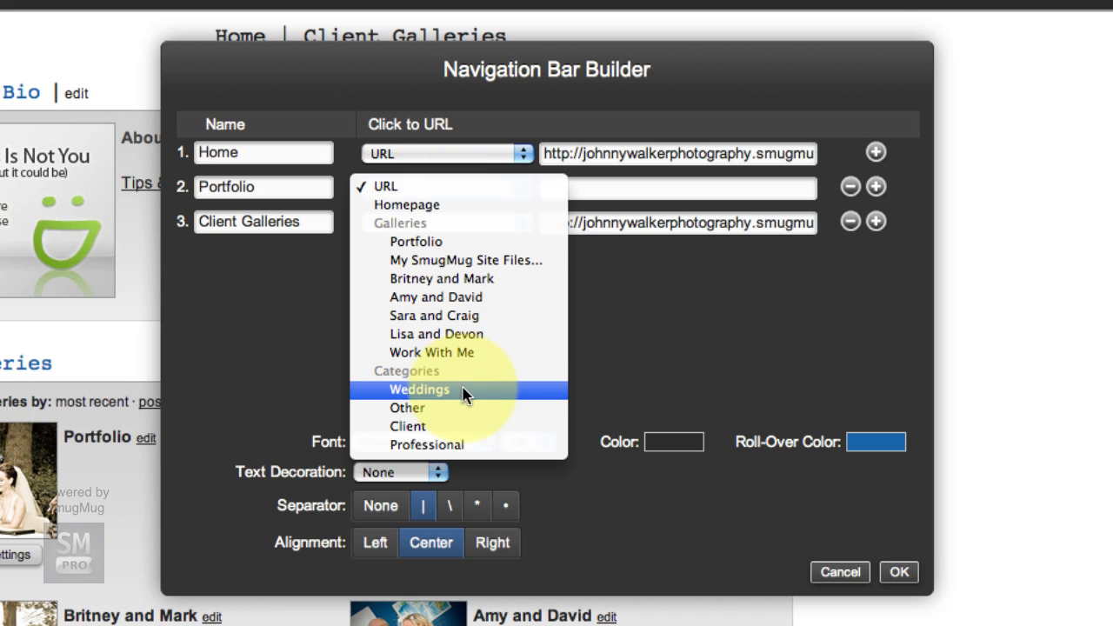
left_click(418, 241)
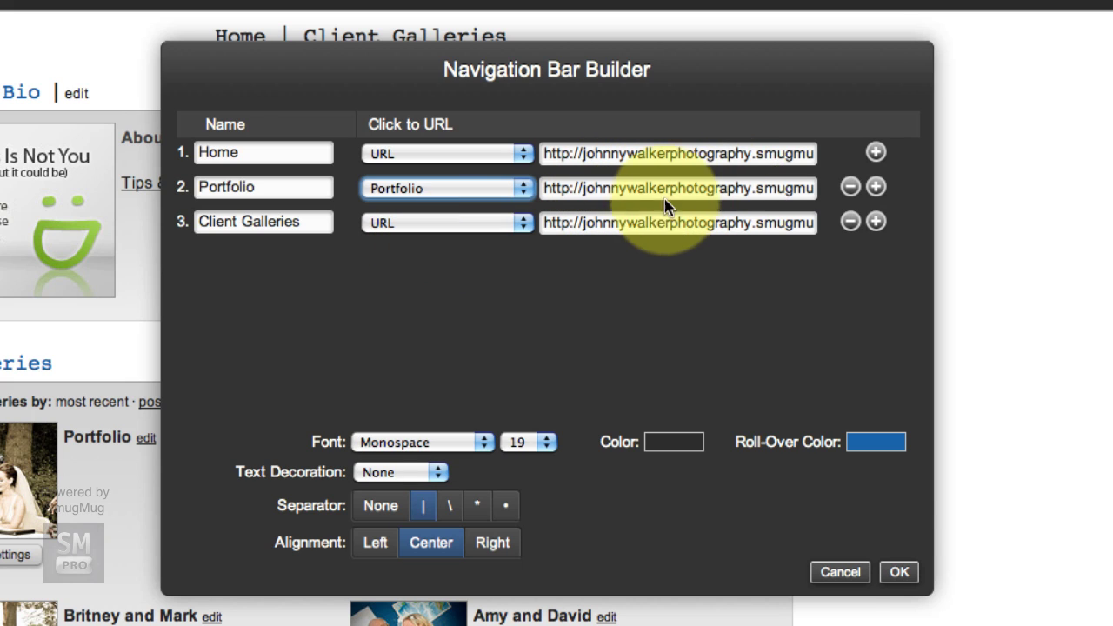
left_click(897, 571)
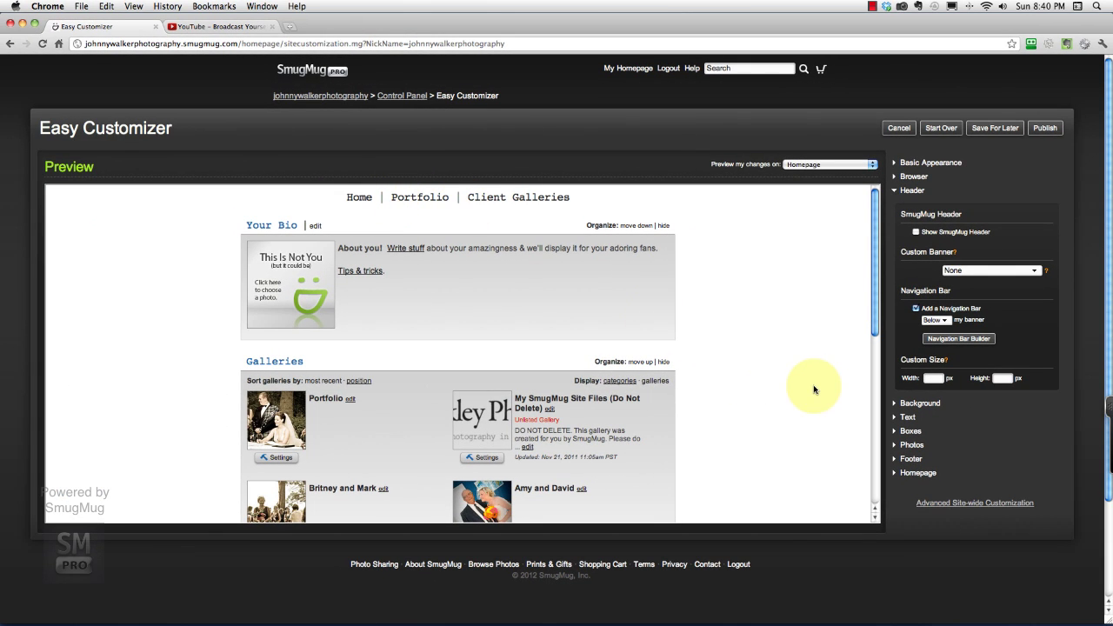
Step: Publish the site changes, then check from the homepage that Portfolio opens the Weddings Portfolio gallery
left_click(1042, 130)
left_click(644, 243)
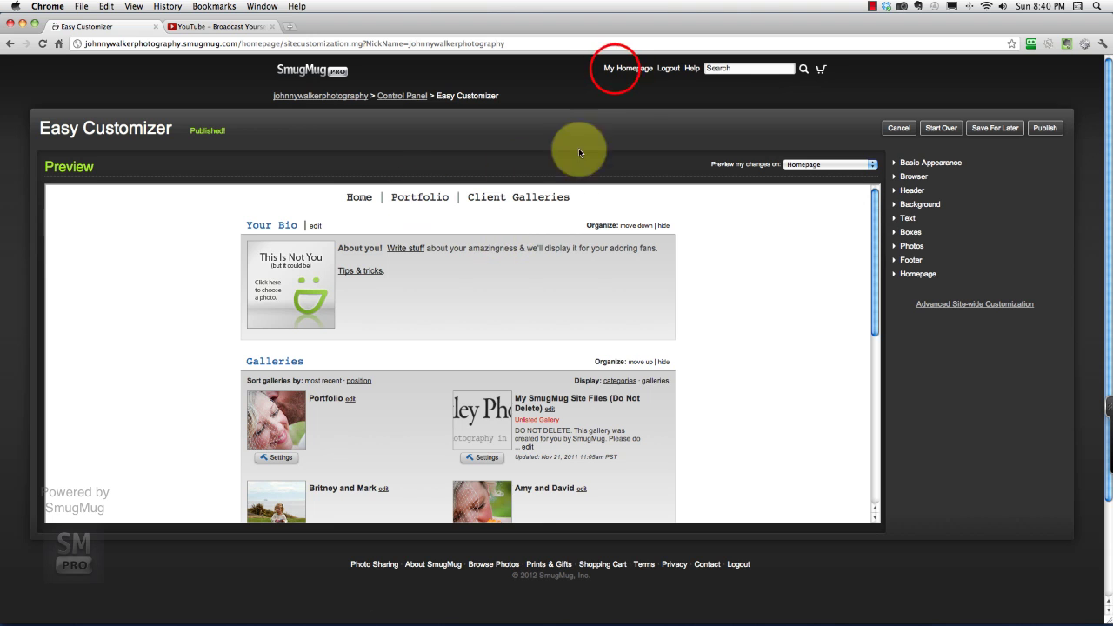
left_click(614, 70)
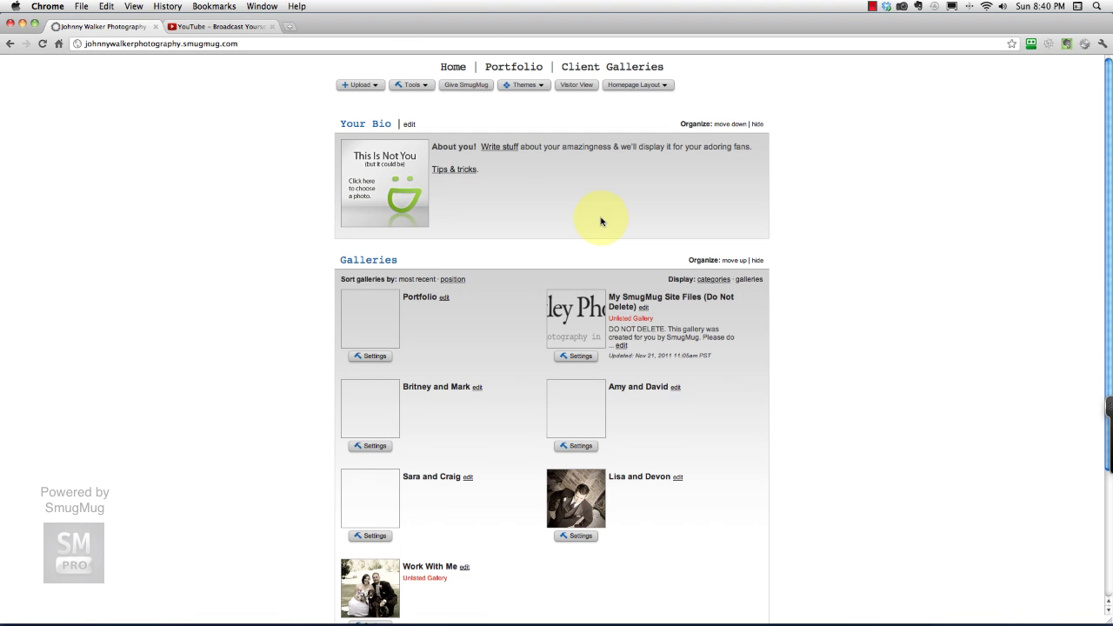
left_click(534, 69)
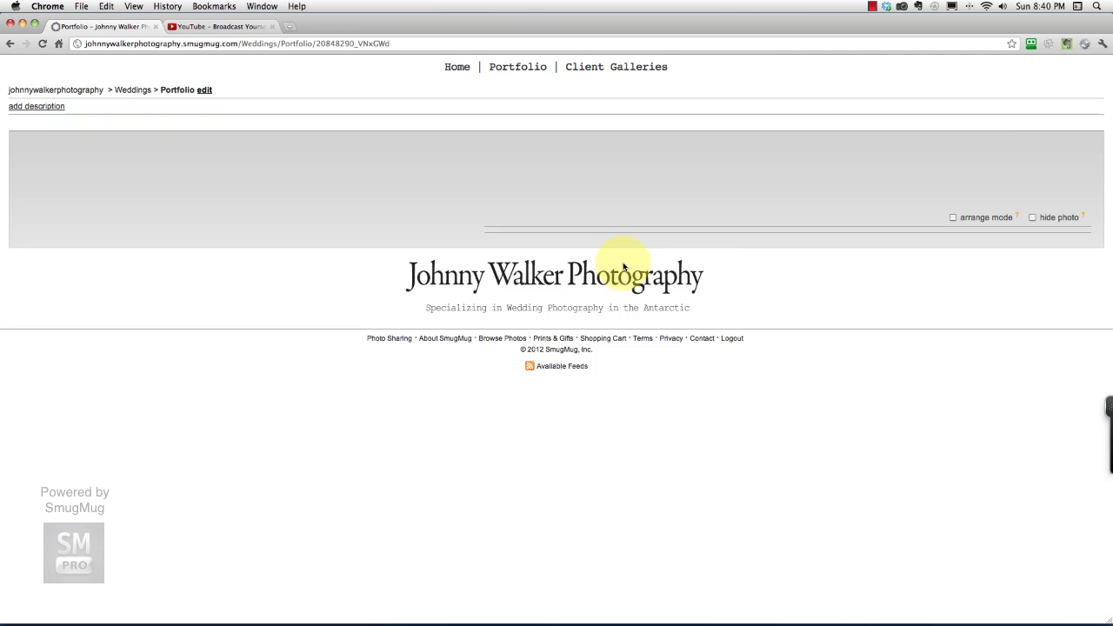